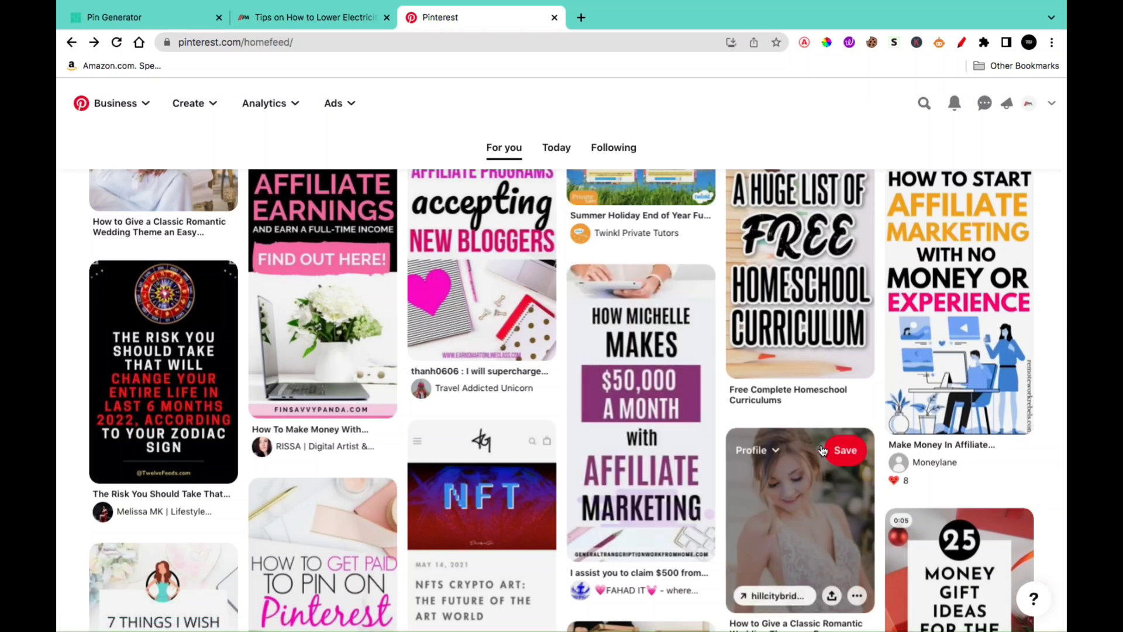
Open the Pinterest builder for creating a new Pin.
scroll(810, 447, down, 1)
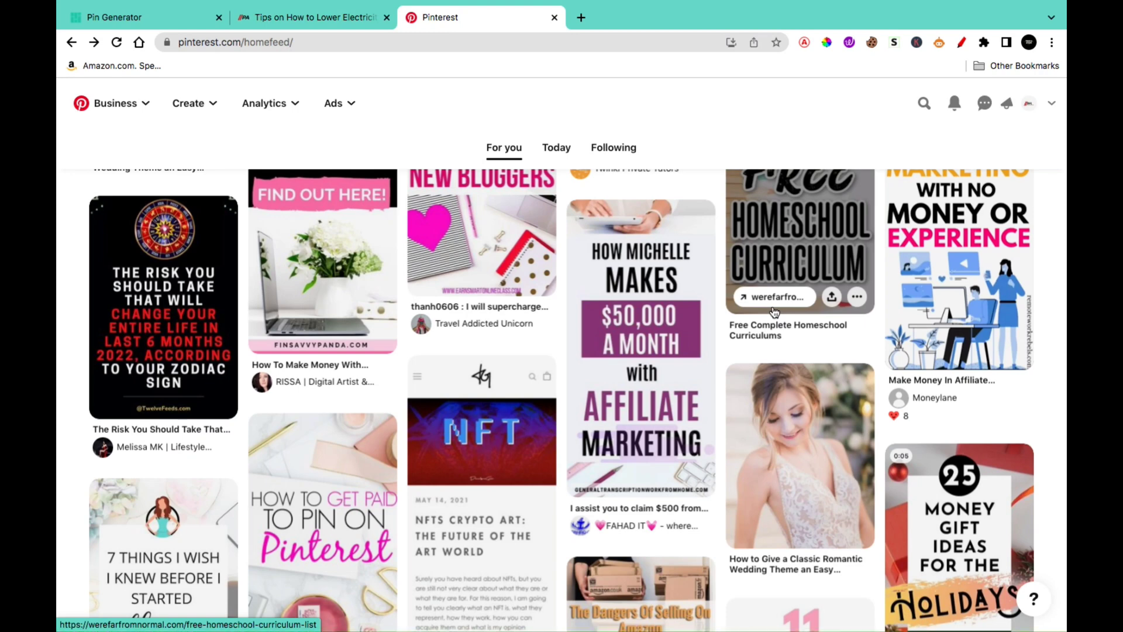
click(211, 109)
click(175, 141)
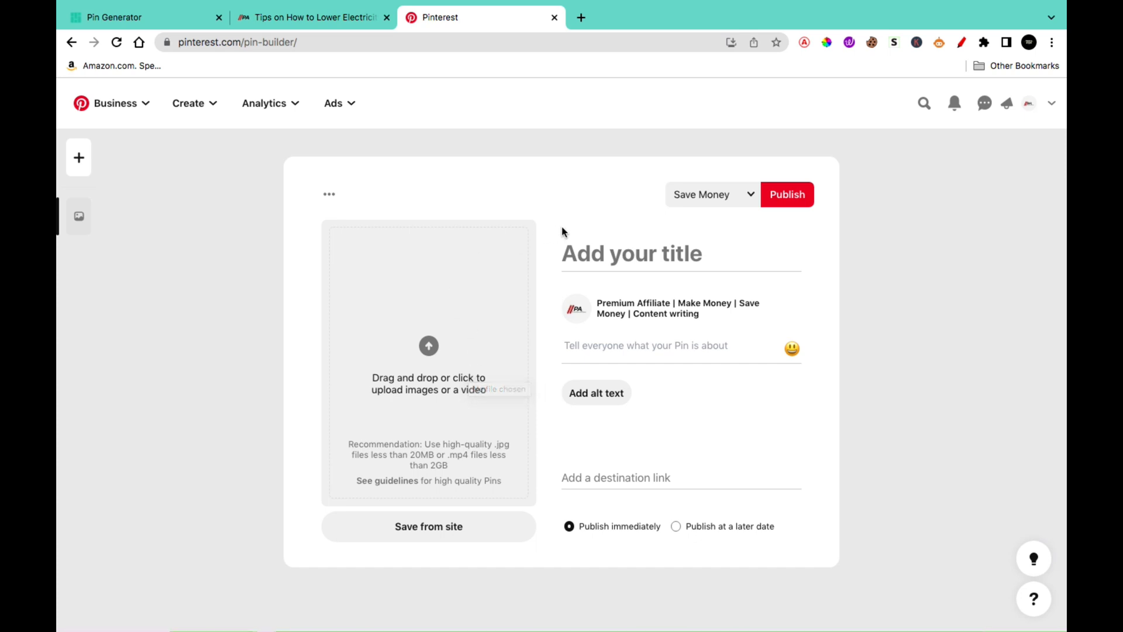
Close the Pinterest page, switch to the Pin Generator site and look over its style choices and URL entry.
click(554, 17)
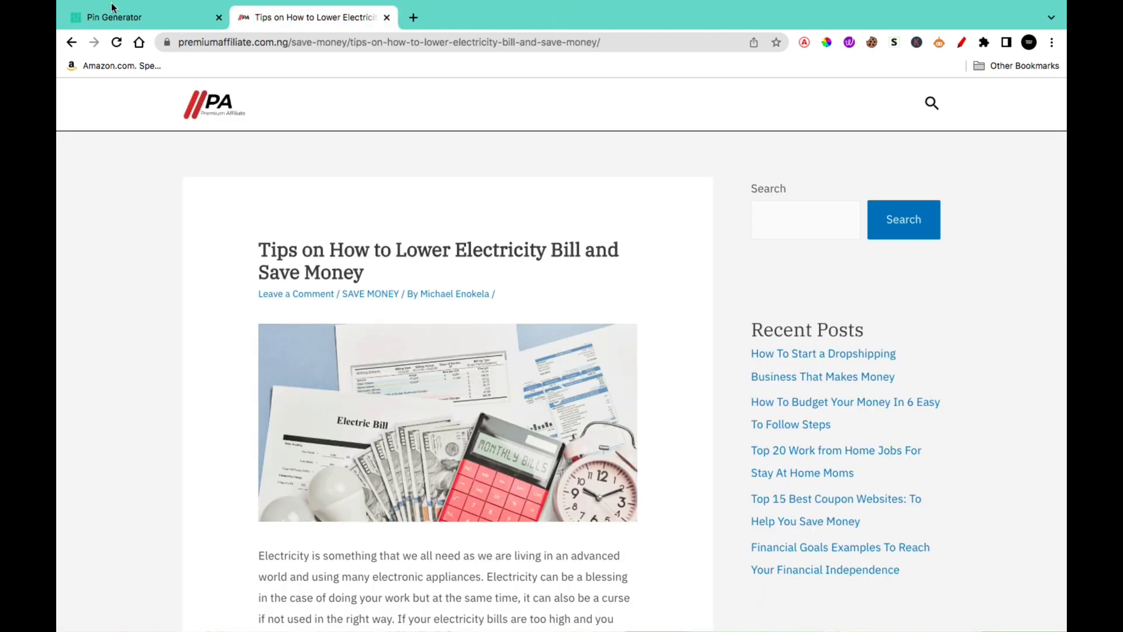
click(140, 17)
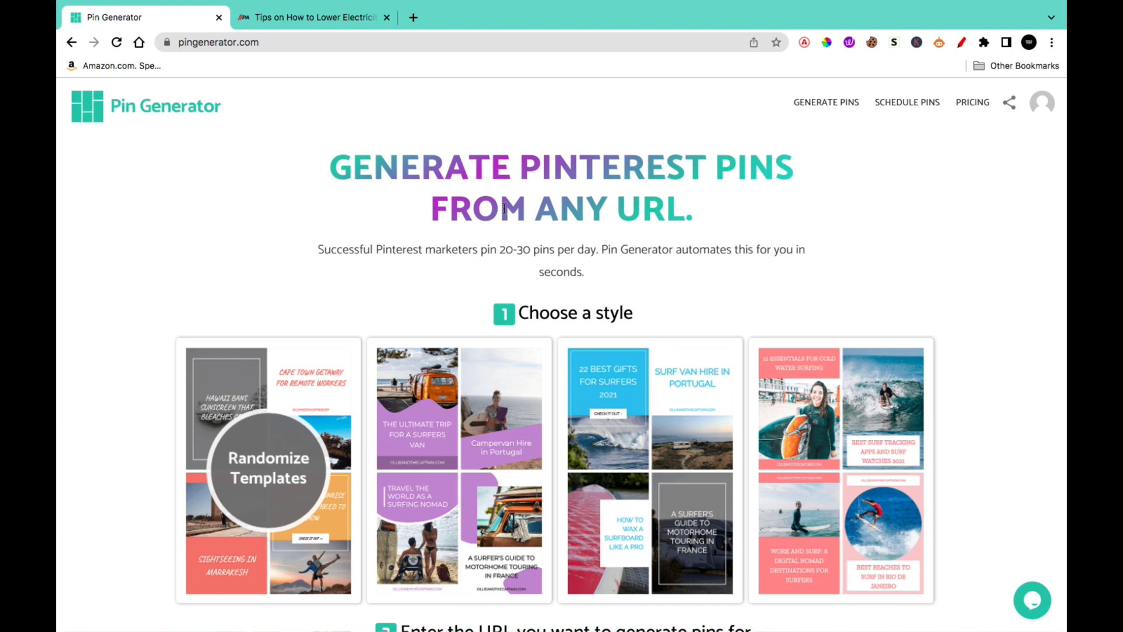
scroll(799, 223, down, 3)
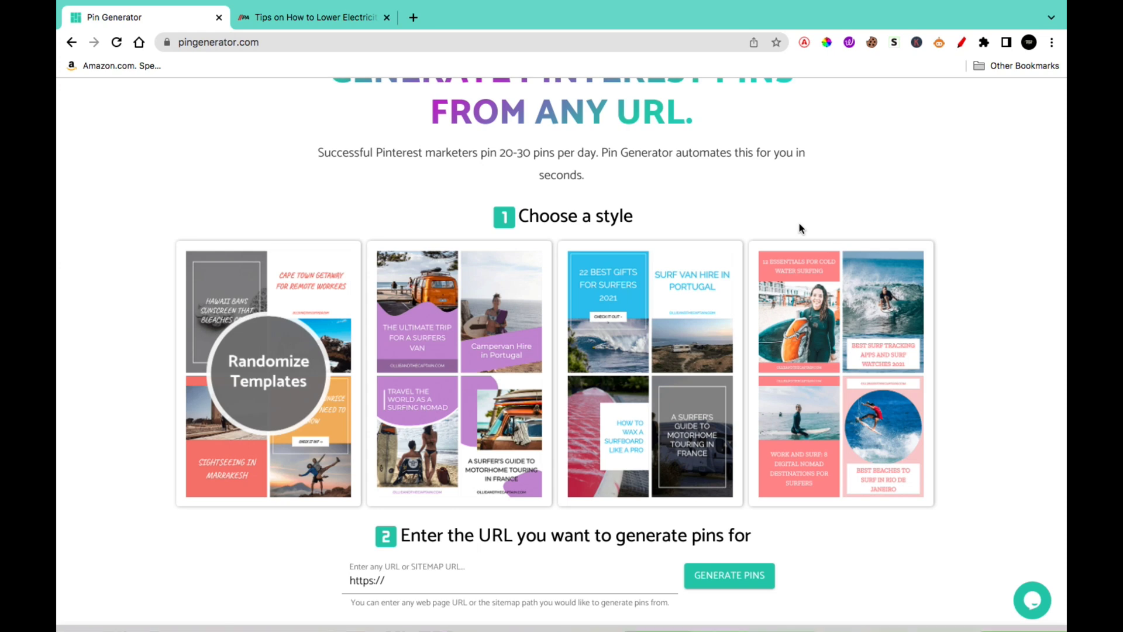
scroll(998, 364, down, 1)
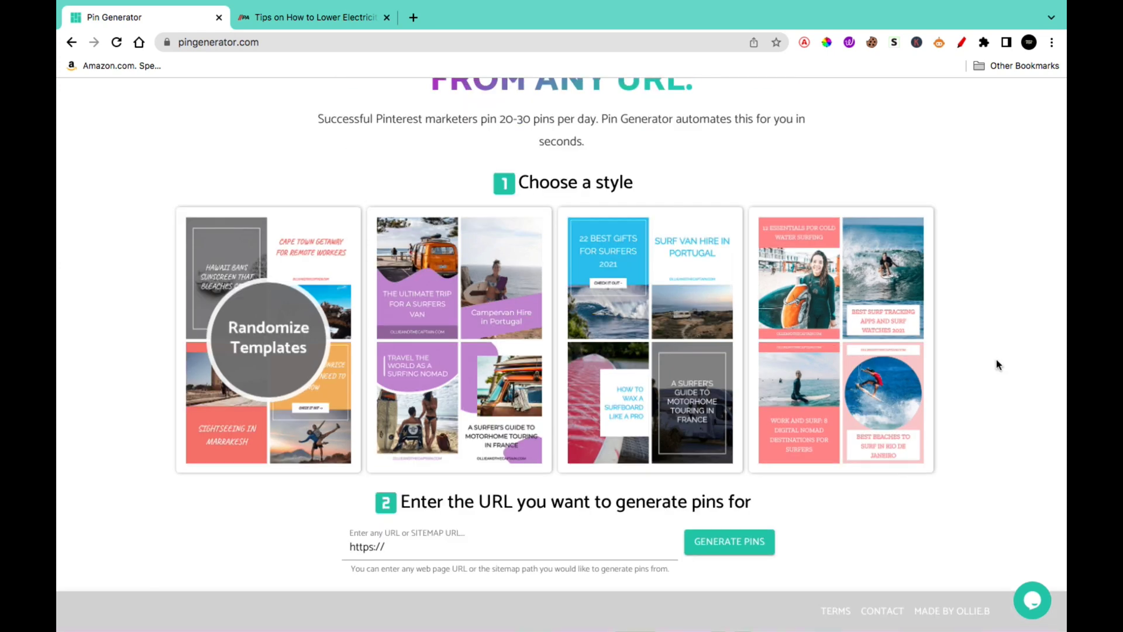
scroll(995, 359, up, 4)
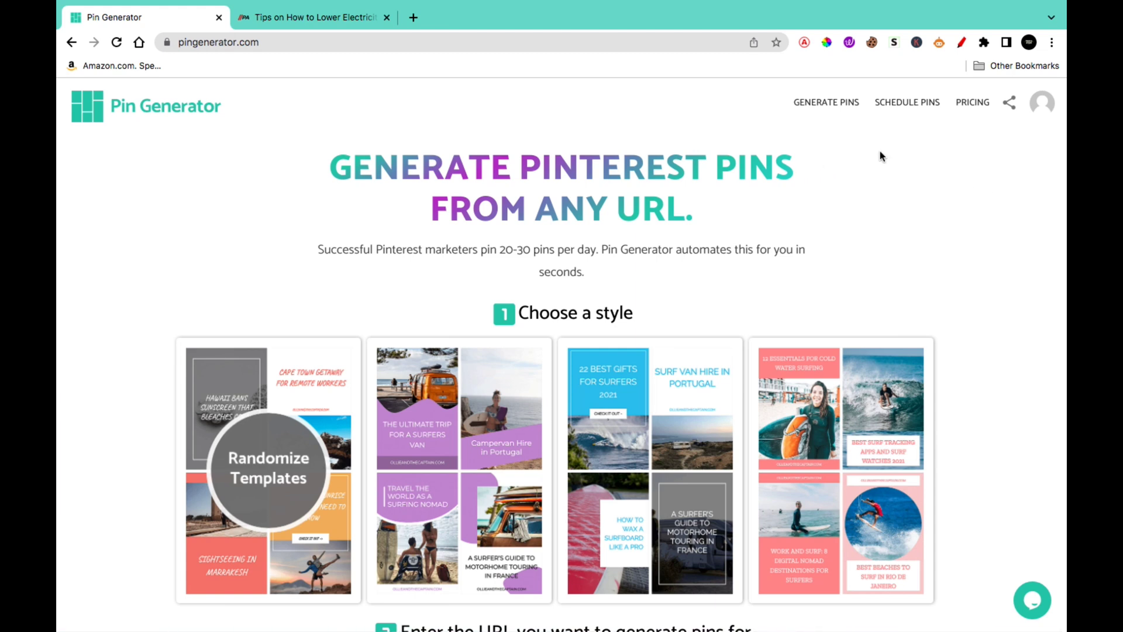
scroll(585, 234, down, 5)
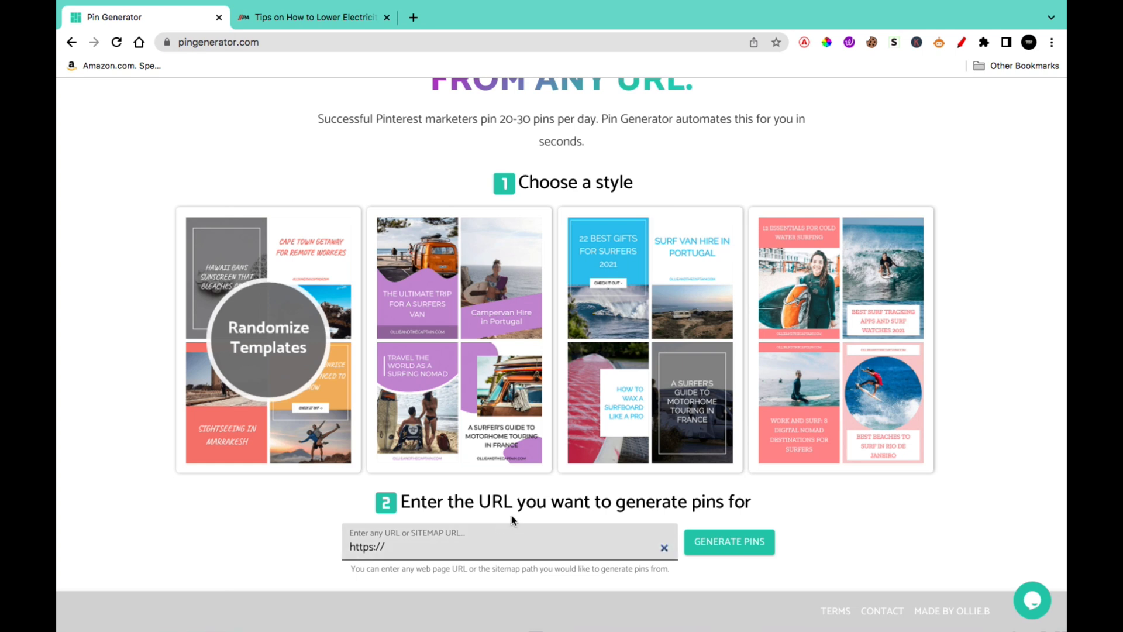
click(520, 183)
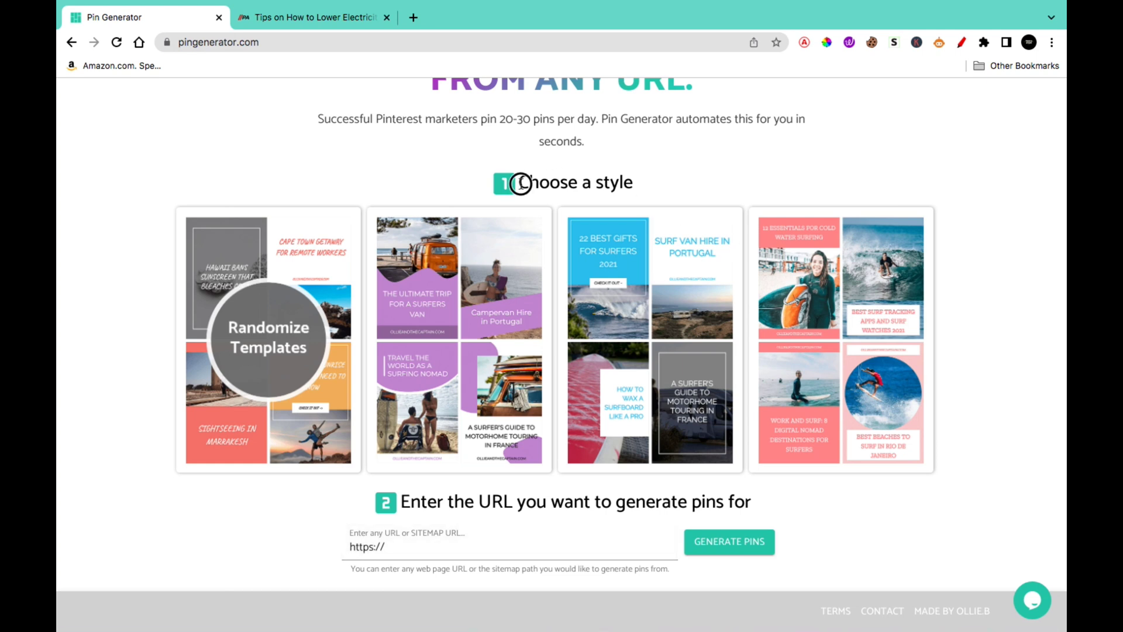
drag(520, 183, 670, 186)
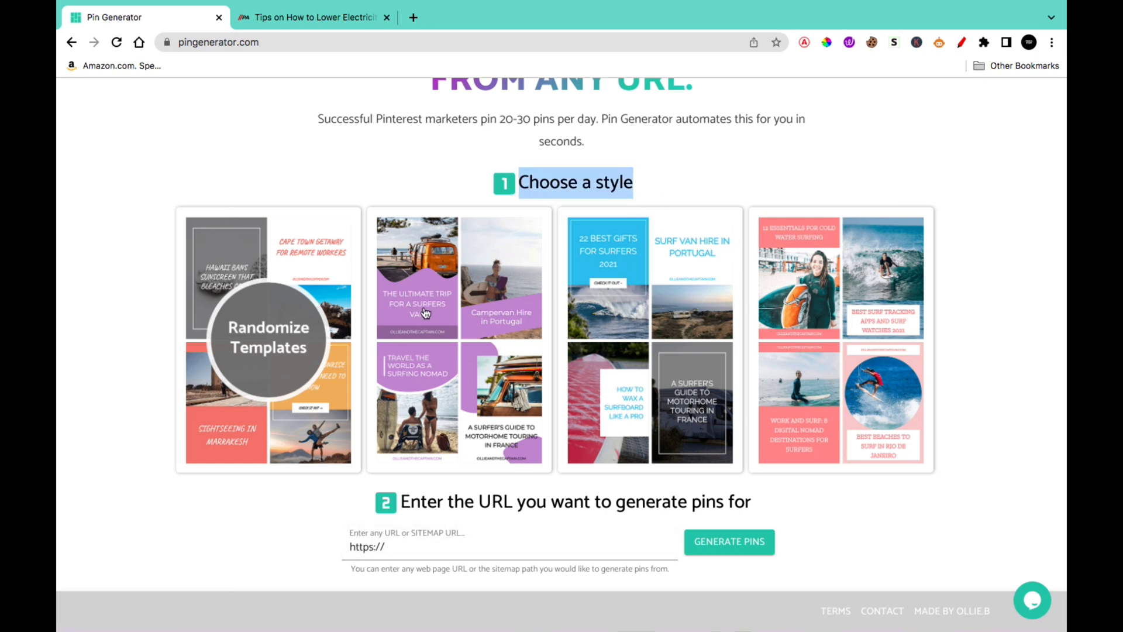
click(648, 395)
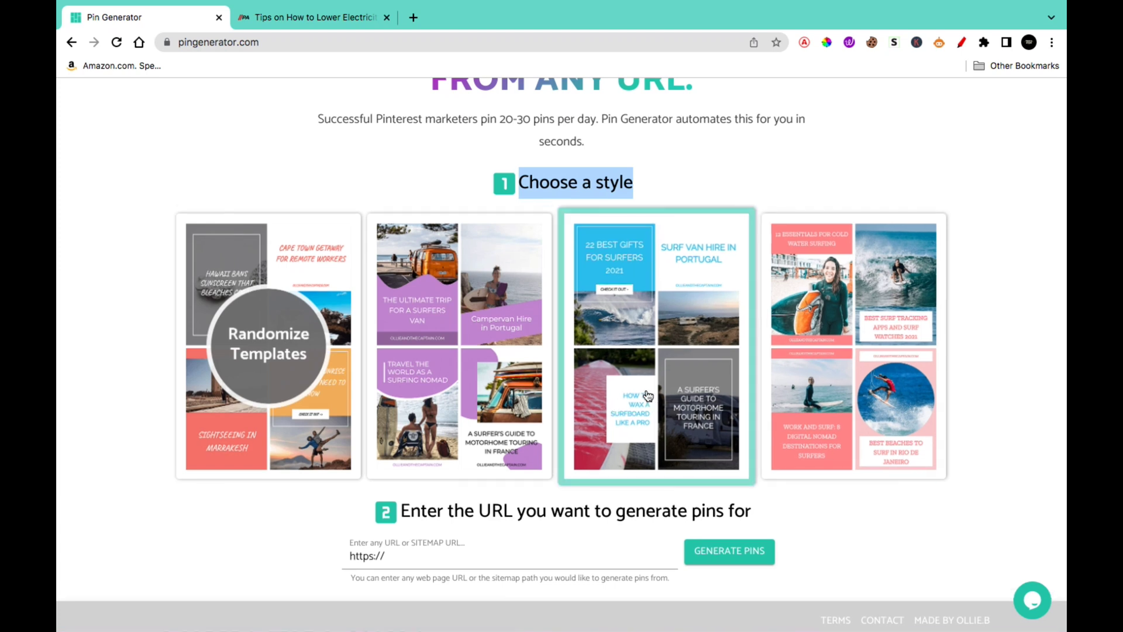
click(444, 559)
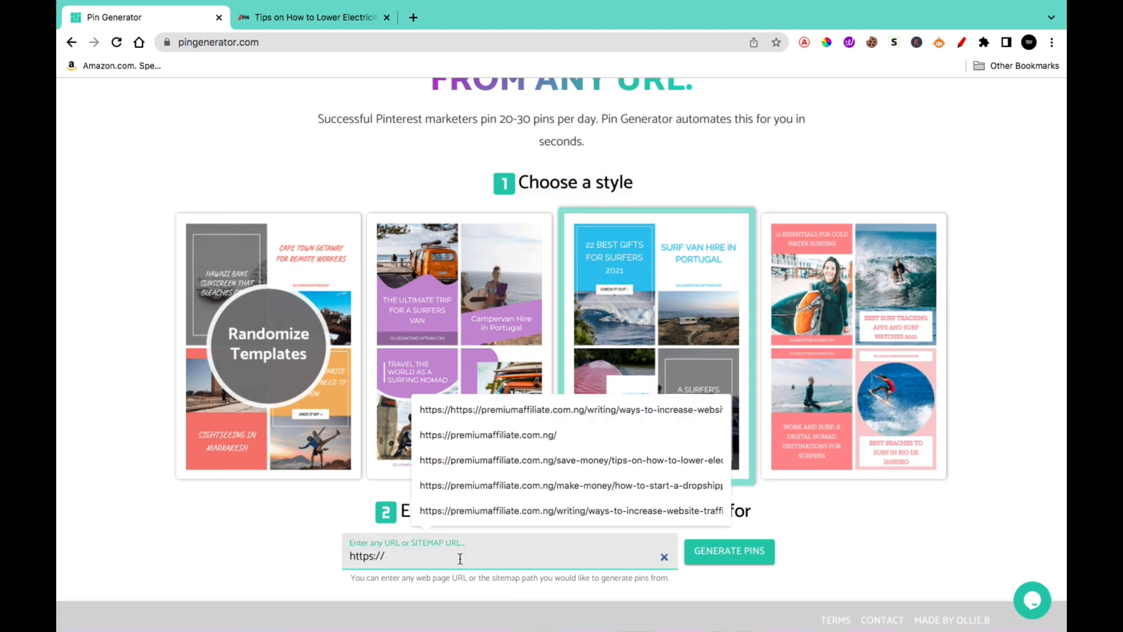
click(506, 438)
click(735, 558)
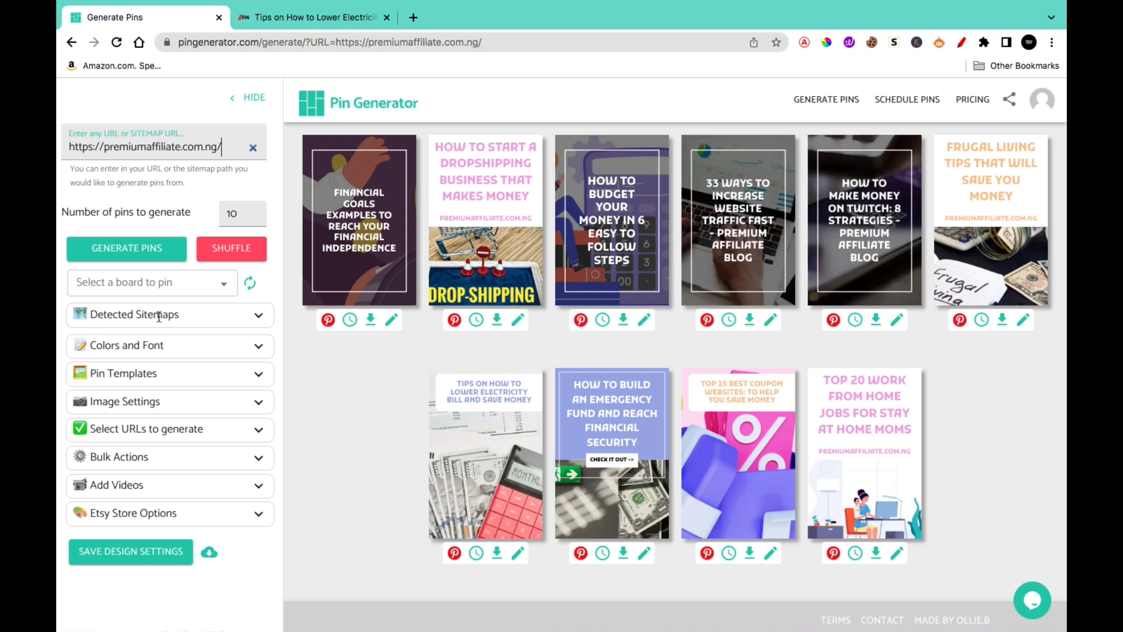
Generate pins from the detected post sitemap and dismiss the sitemap detection notice.
click(256, 320)
scroll(258, 319, down, 2)
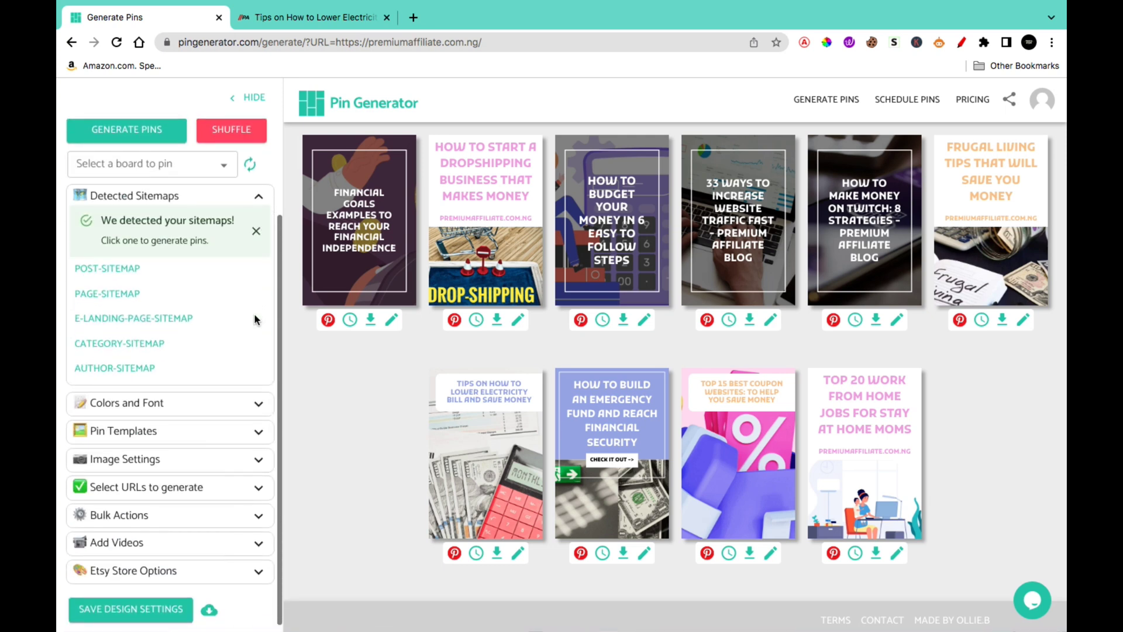
click(102, 275)
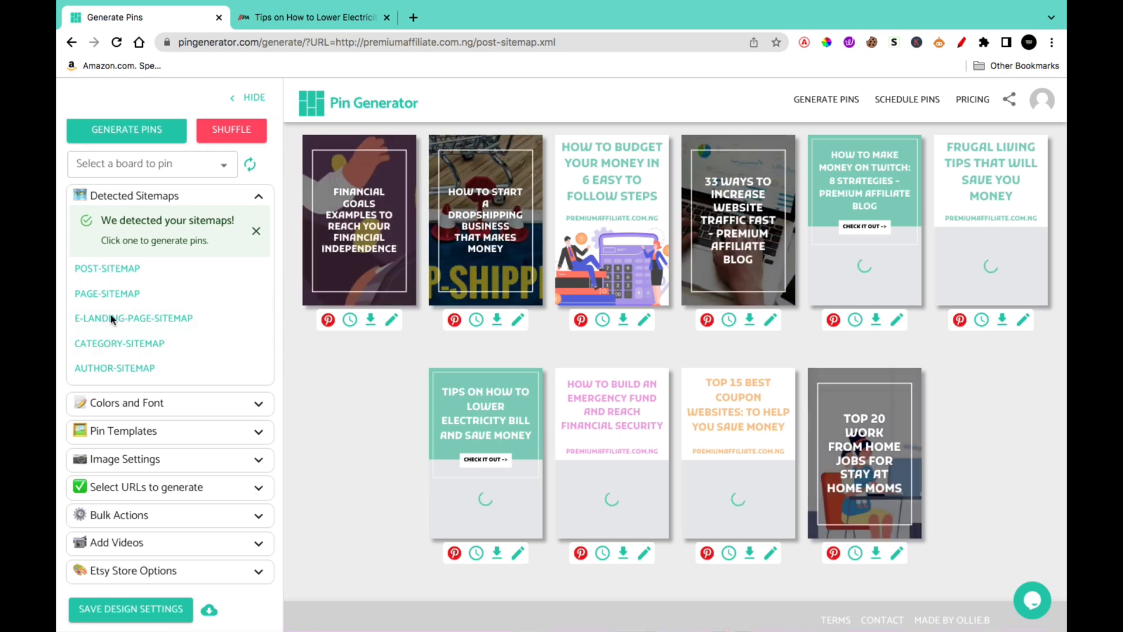
click(257, 232)
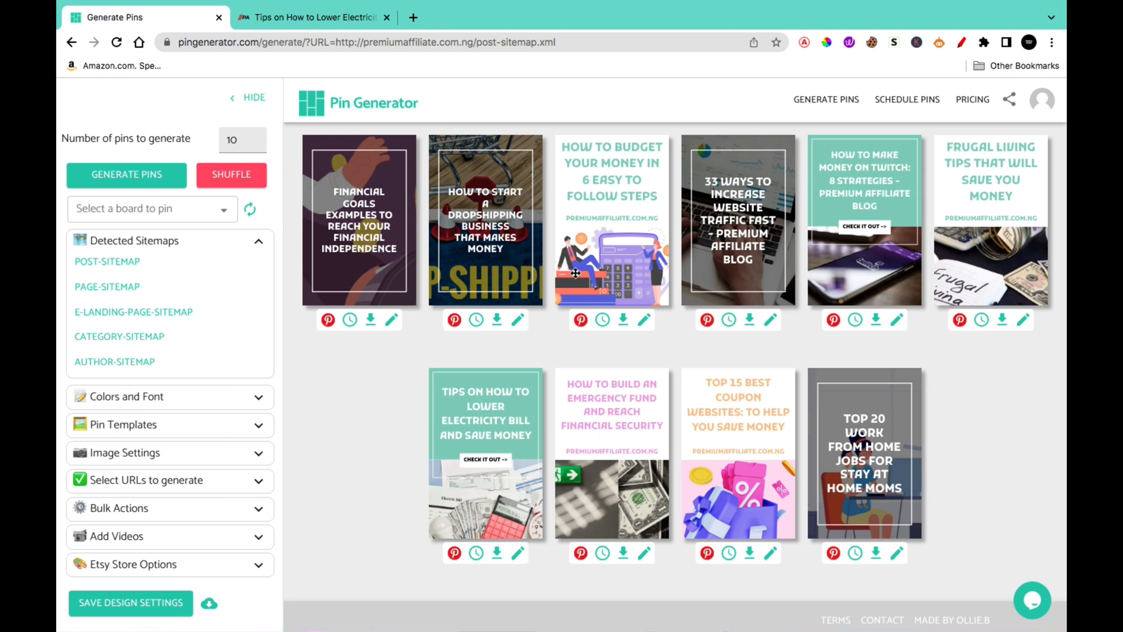
Try to generate 35 pins from the post sitemap.
scroll(250, 225, up, 3)
click(245, 212)
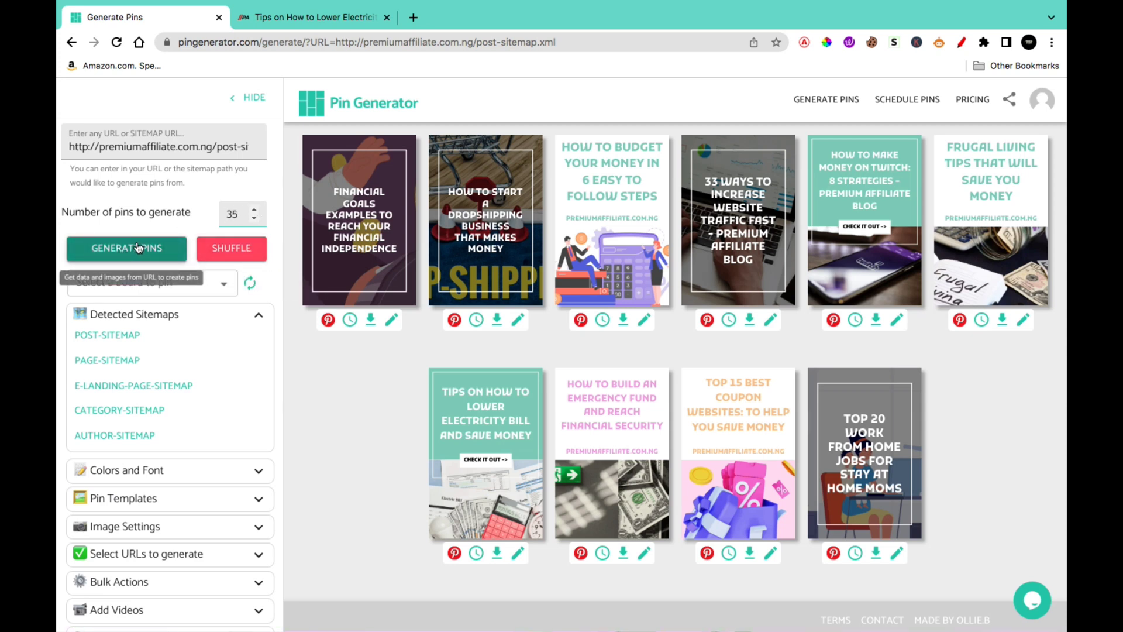
click(138, 247)
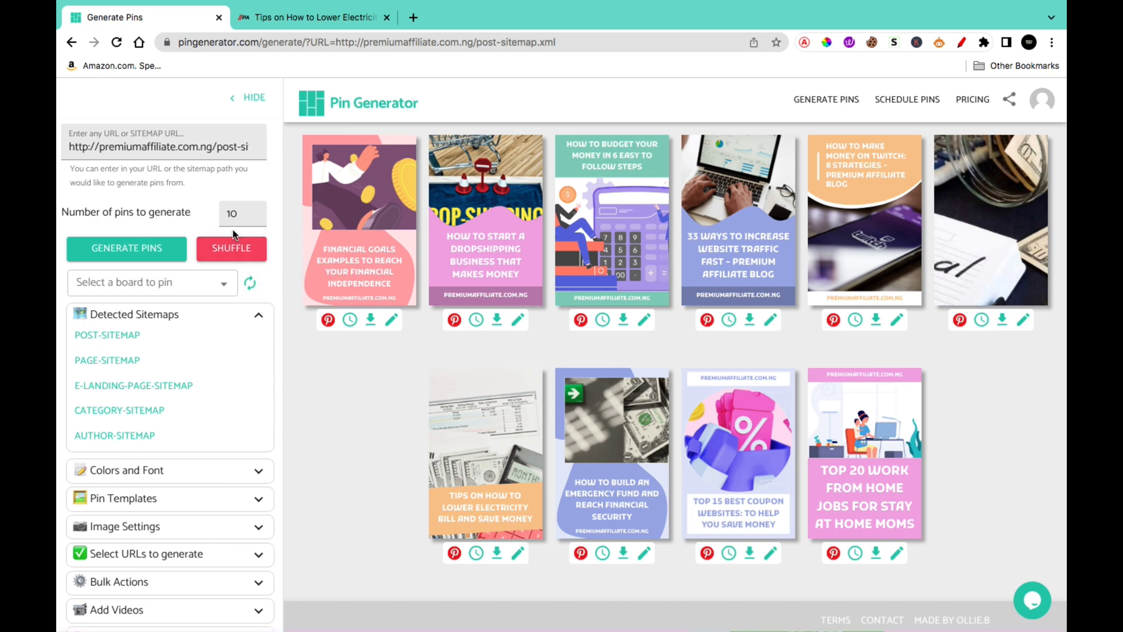
Generate 16 pins from the post sitemap and choose Save Money as the board to pin to.
click(253, 209)
click(254, 209)
click(253, 210)
click(253, 209)
click(253, 210)
click(253, 209)
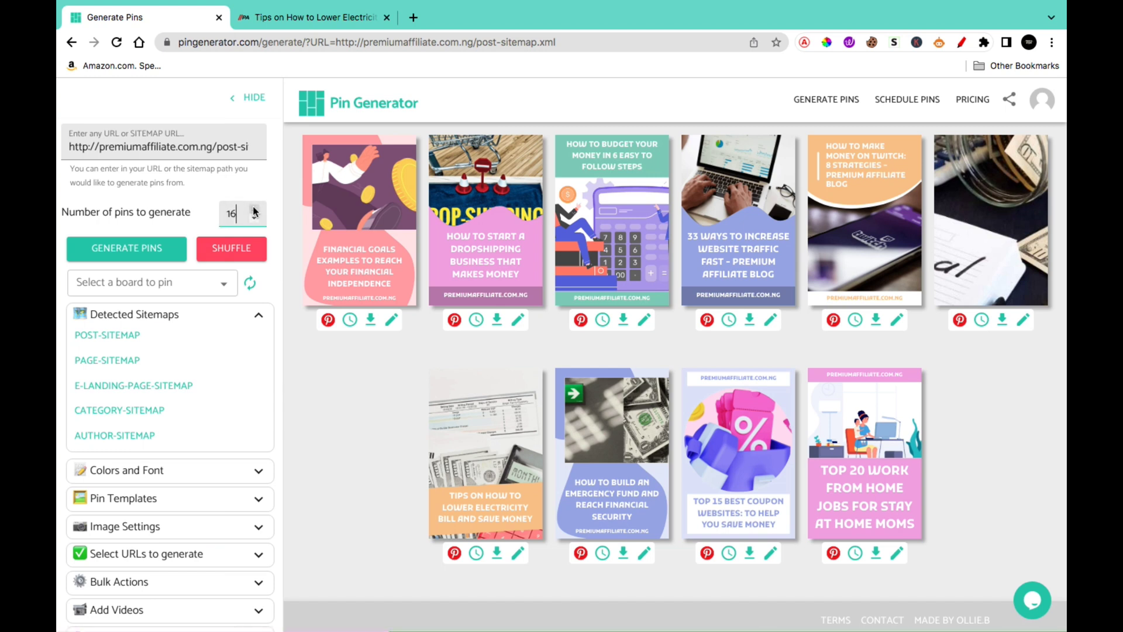
click(165, 251)
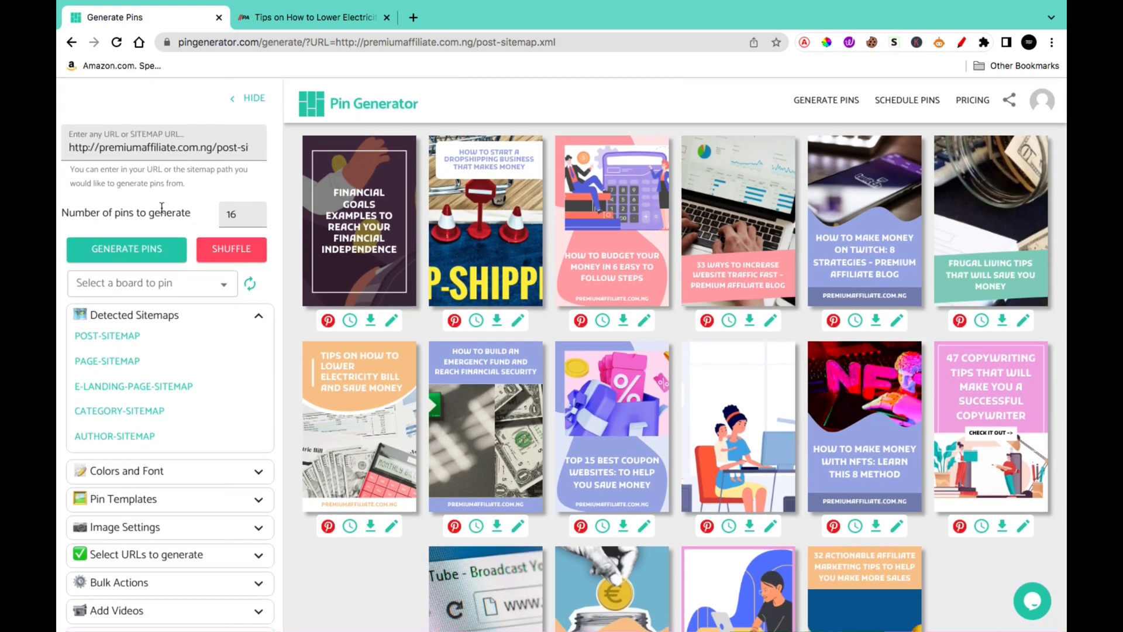
click(224, 285)
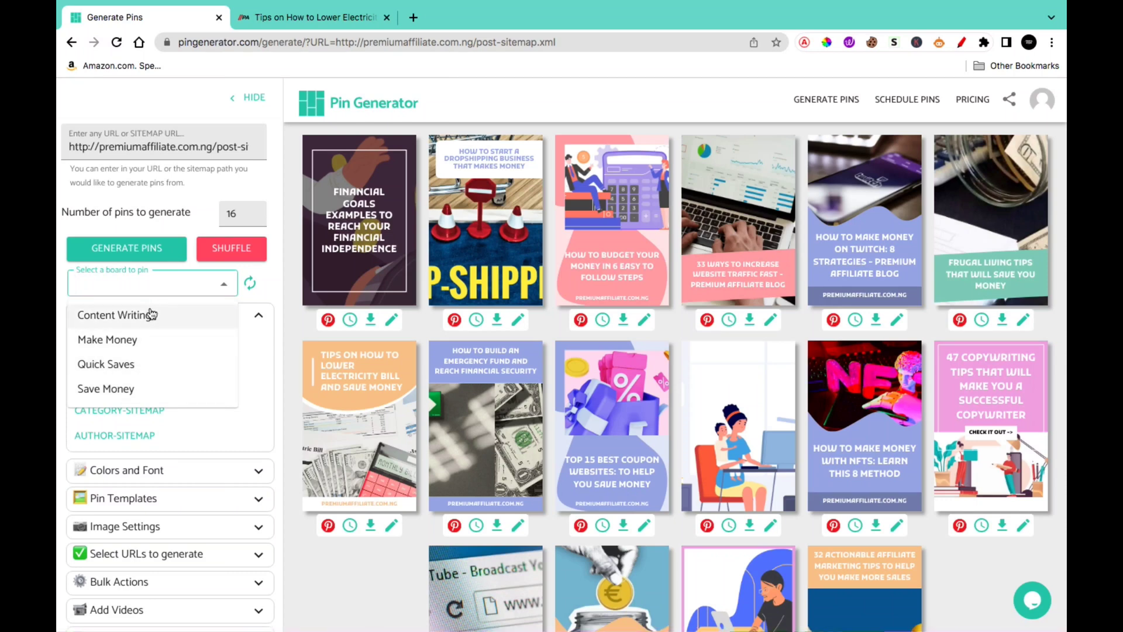
click(116, 391)
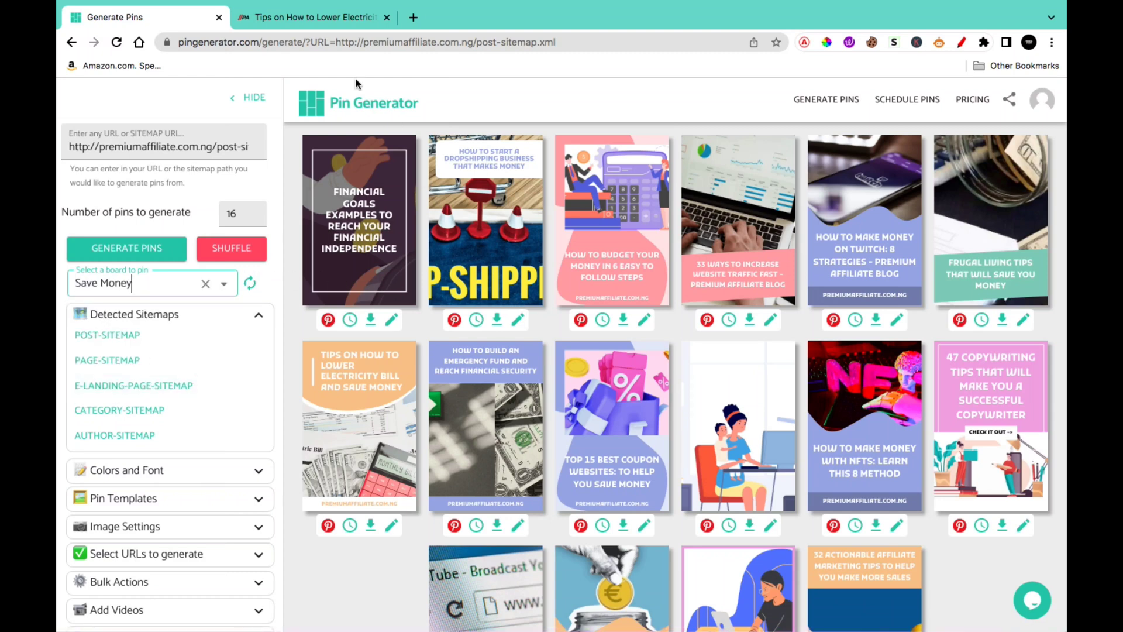
Copy the web address of the open article "Tips on How to Lower Electricity Bill and Save Money".
click(312, 19)
click(364, 40)
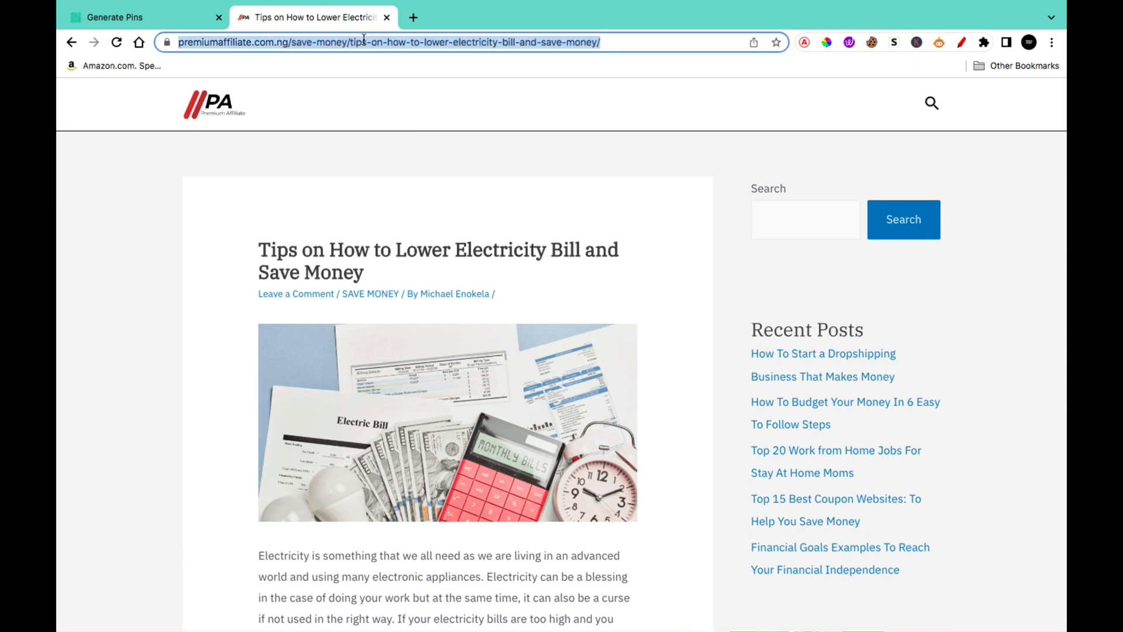
click(164, 15)
click(334, 13)
click(152, 21)
click(252, 146)
key(ctrl+a)
key(BackSpace)
click(186, 147)
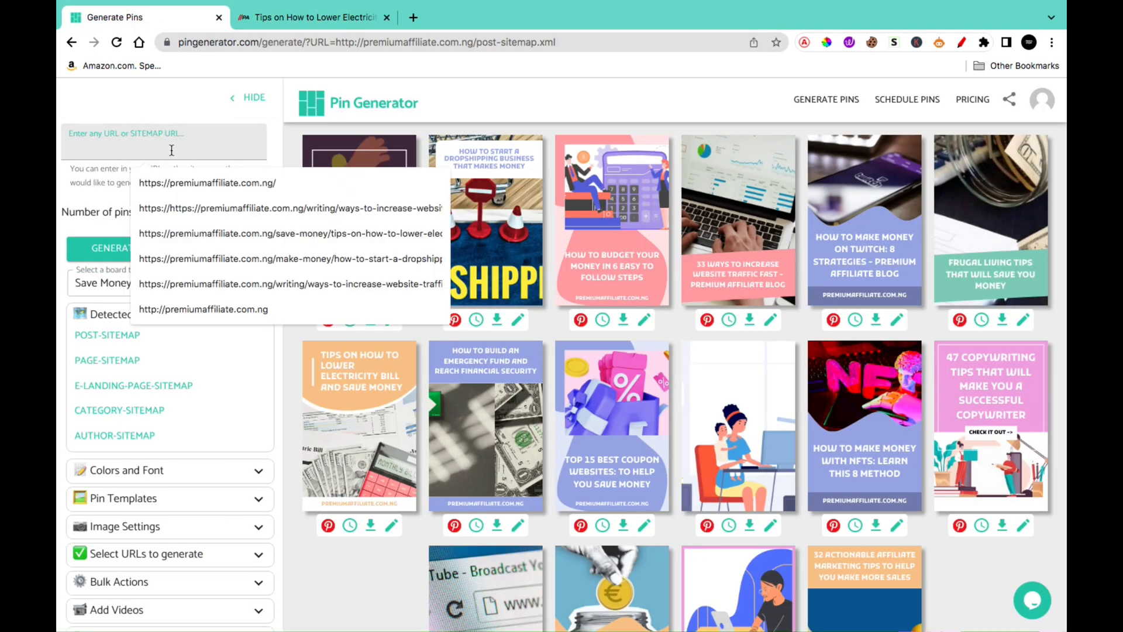
text(https://premiumaffiliate.com.ng/tips-on-how-to-lower-electricity-bill-and-save-money/)
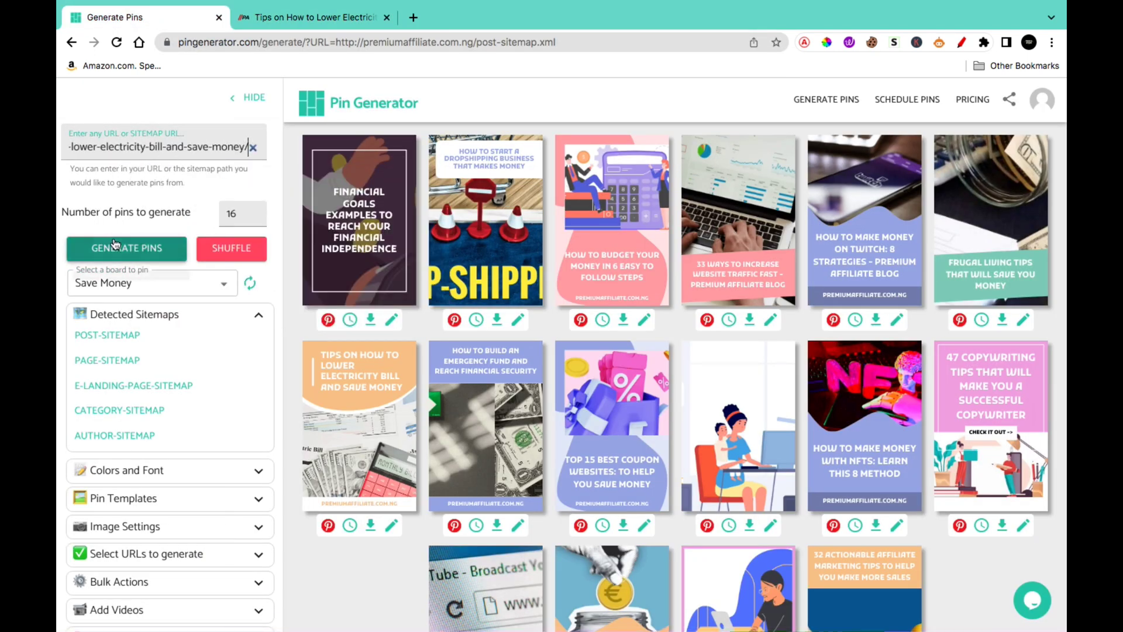
click(145, 249)
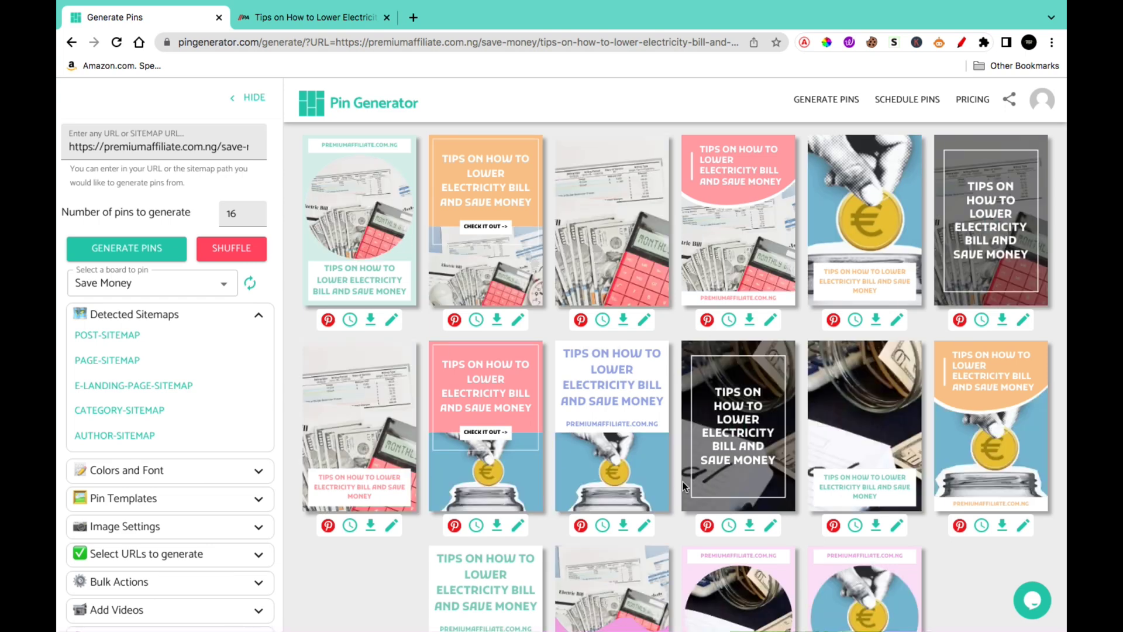
Look over the pins generated for the electricity bill article and collapse the detected sitemaps.
scroll(640, 334, down, 3)
scroll(642, 339, up, 3)
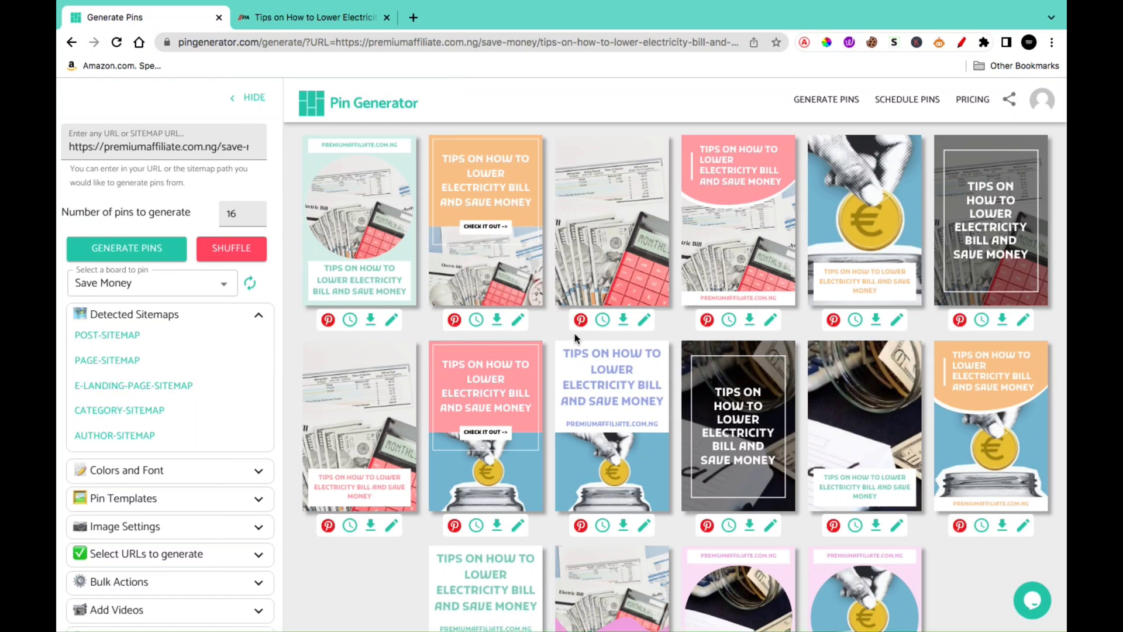
click(258, 317)
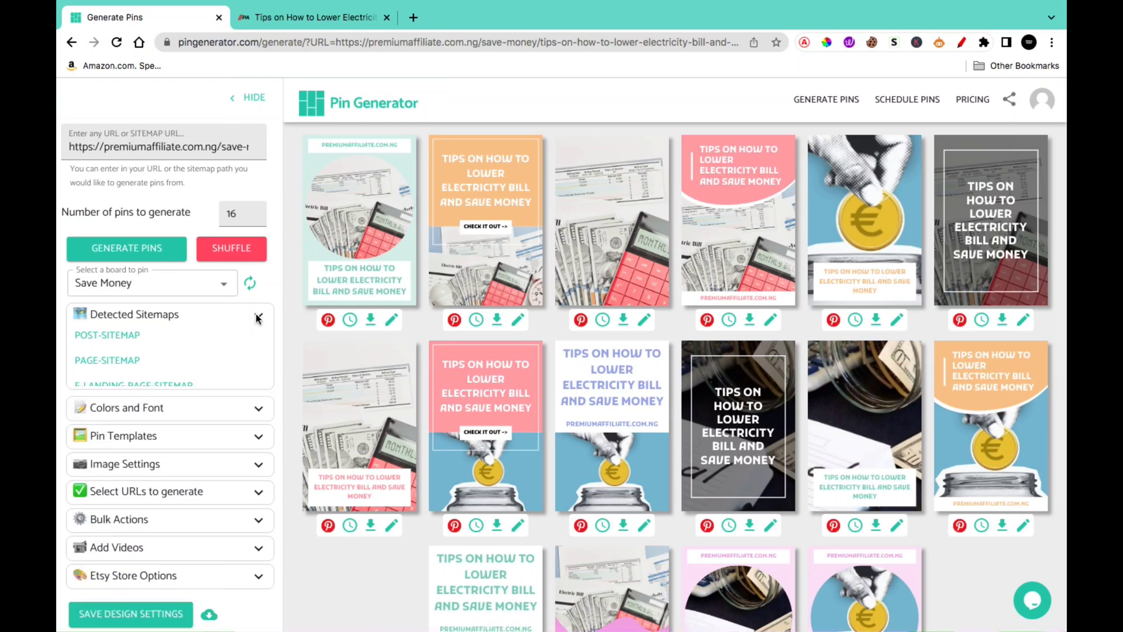
scroll(400, 295, down, 2)
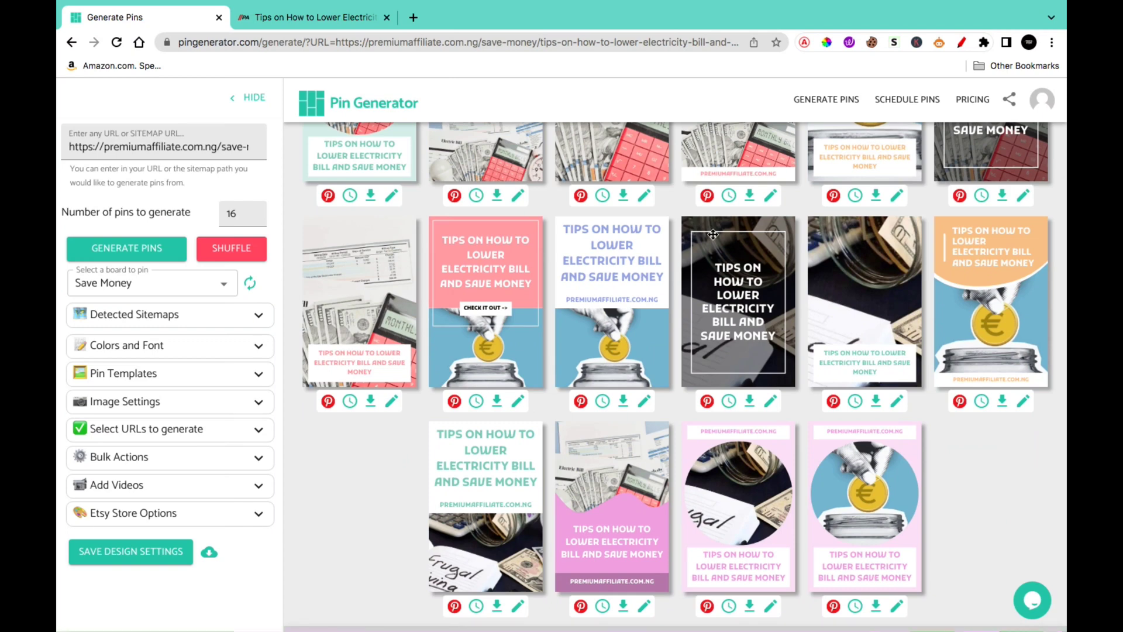
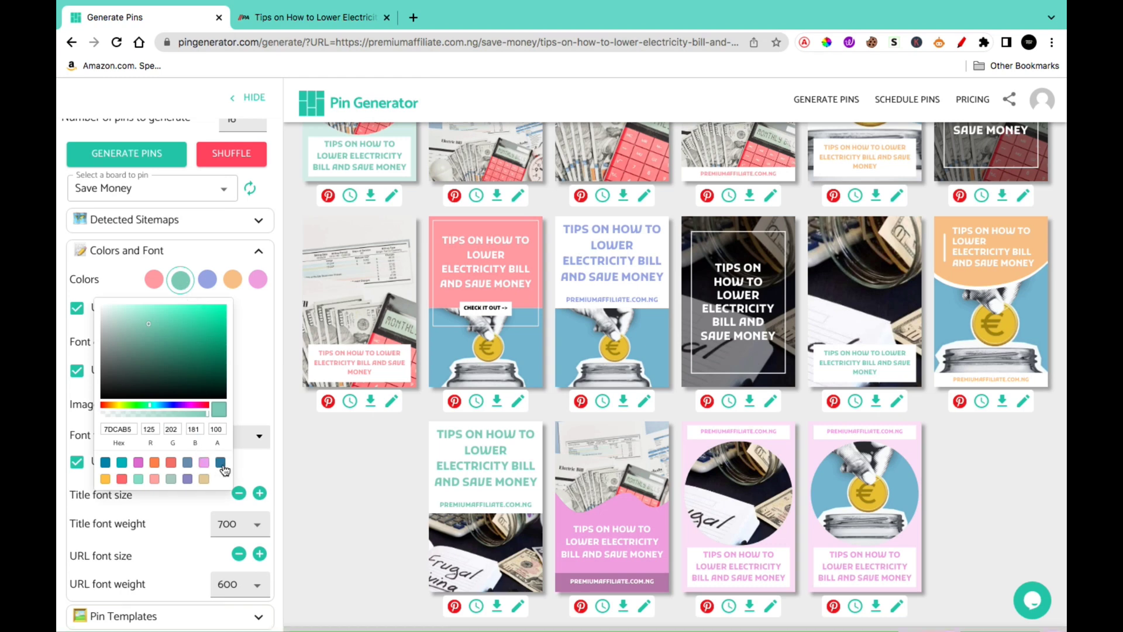
Change the green pin color to blue 2978A0 and turn off the use of all colors.
click(221, 462)
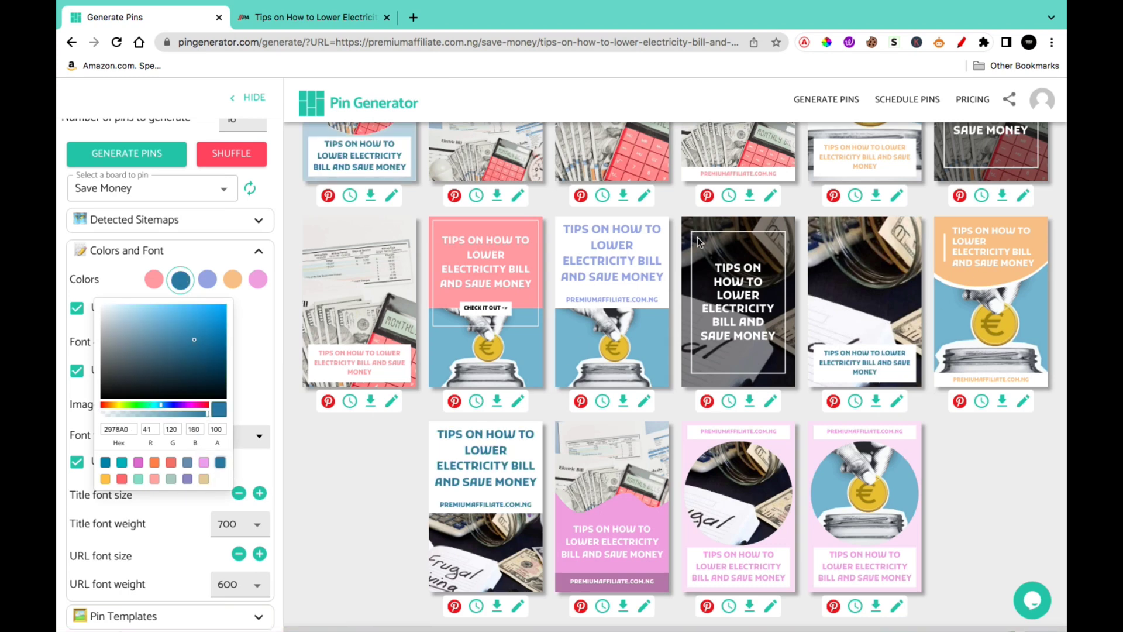
click(253, 334)
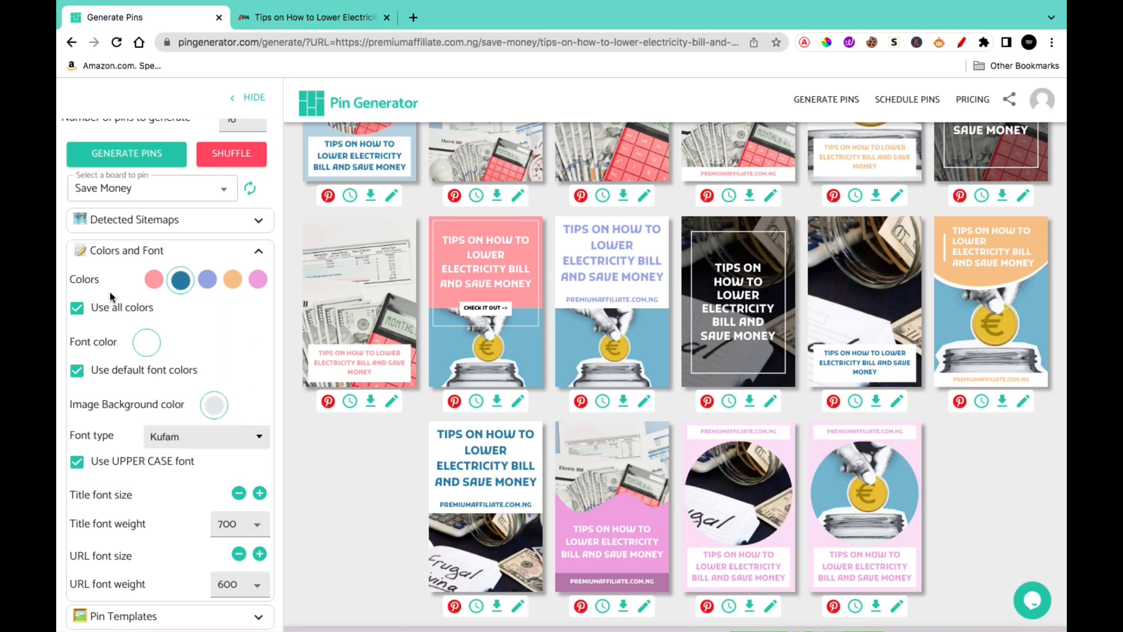
click(77, 309)
scroll(624, 371, up, 2)
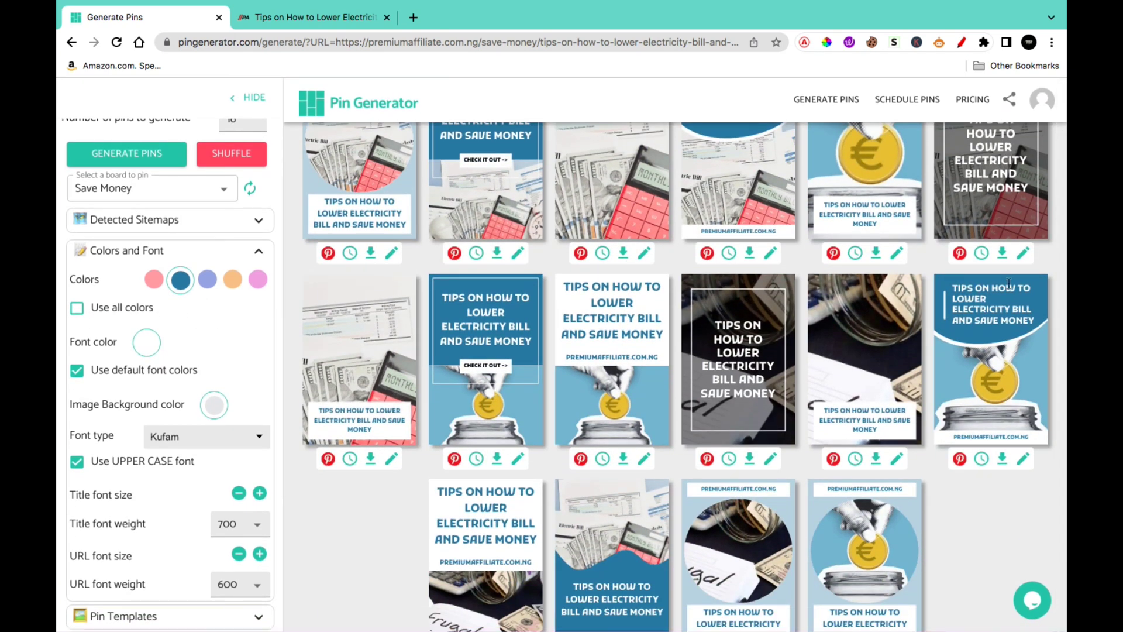
scroll(668, 349, down, 3)
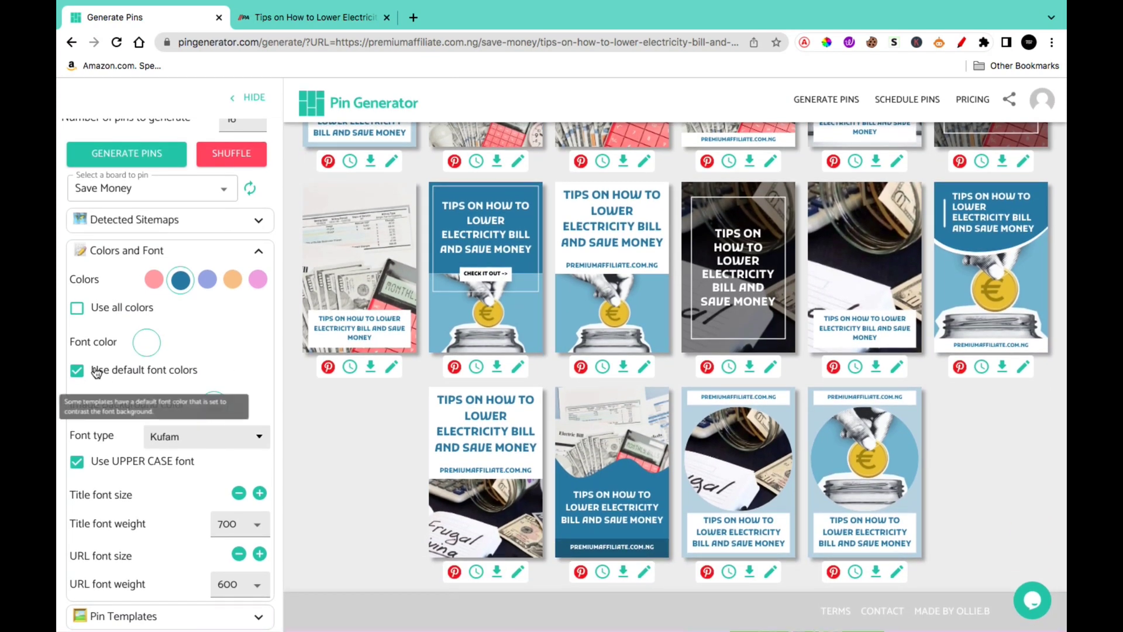
Set the font color to blue 2978A0 and turn the default font colors back on.
click(141, 346)
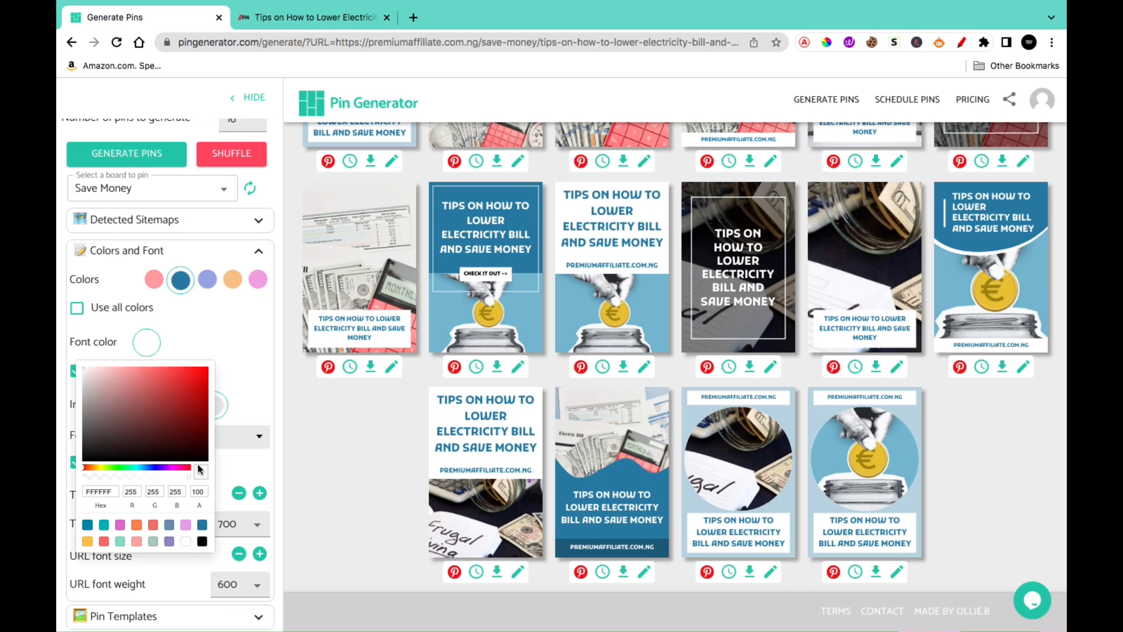
click(202, 526)
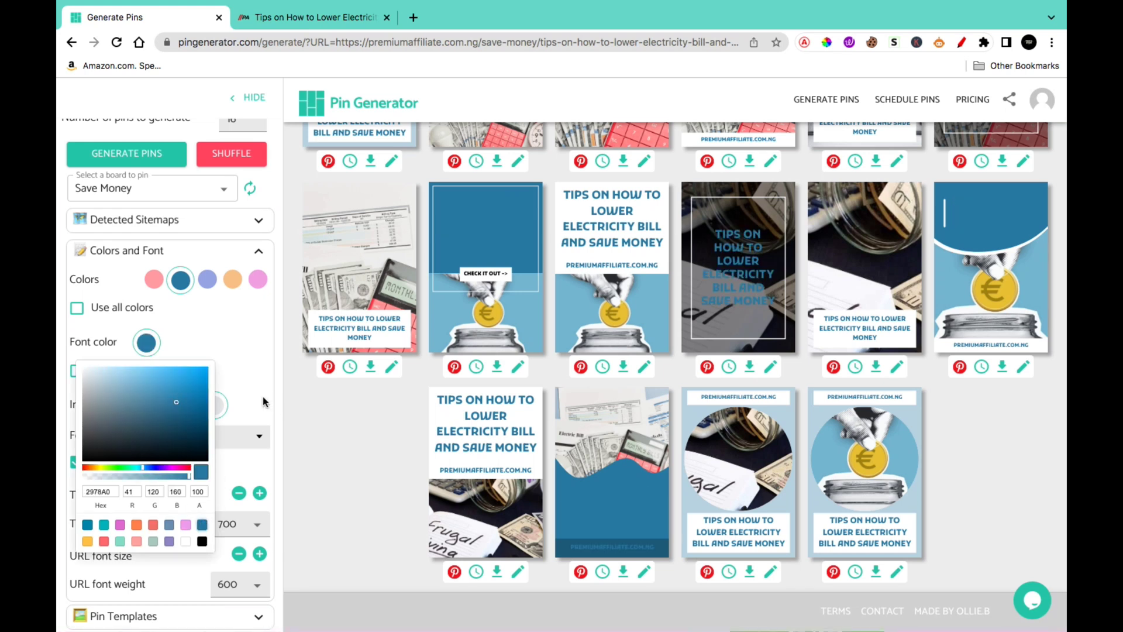
click(222, 311)
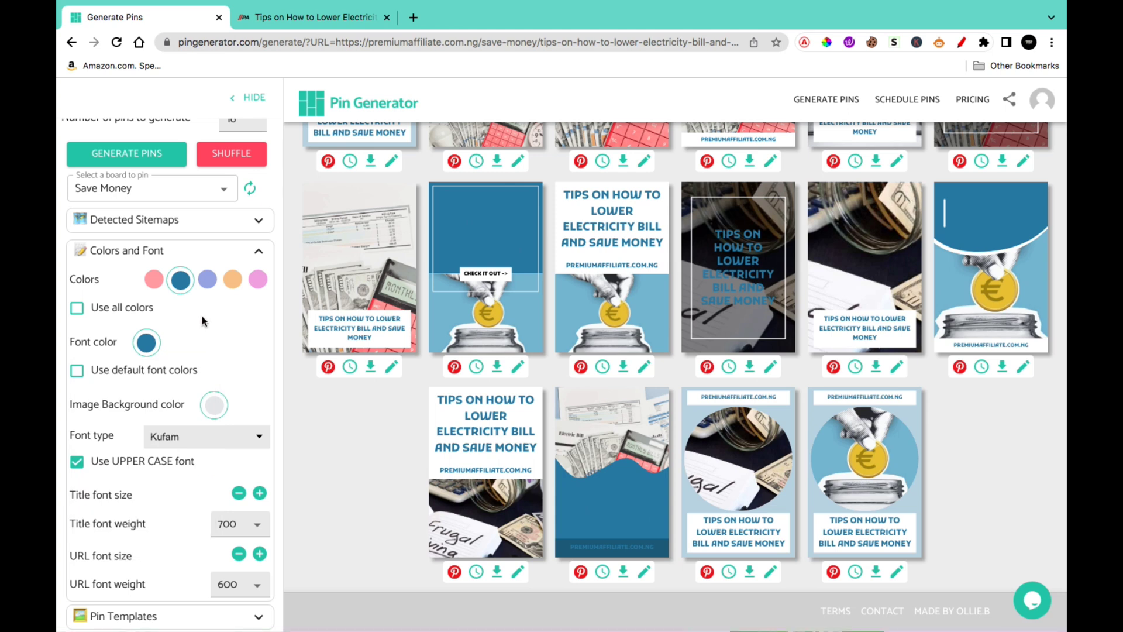
click(77, 372)
Change the font type of the pins to Anybody.
scroll(239, 367, down, 1)
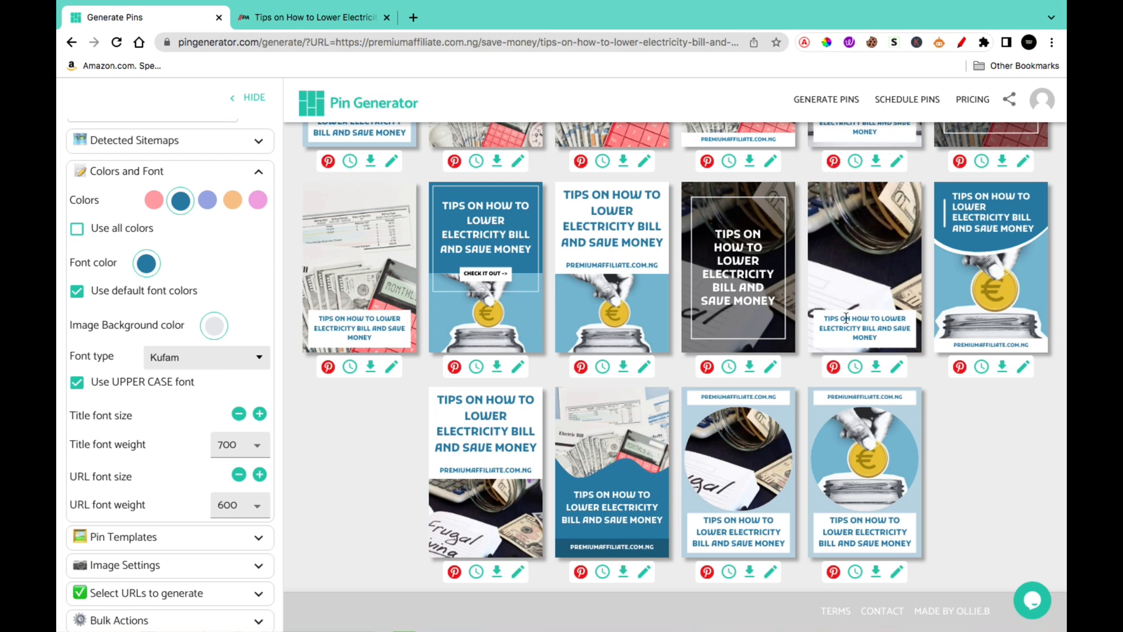
click(219, 361)
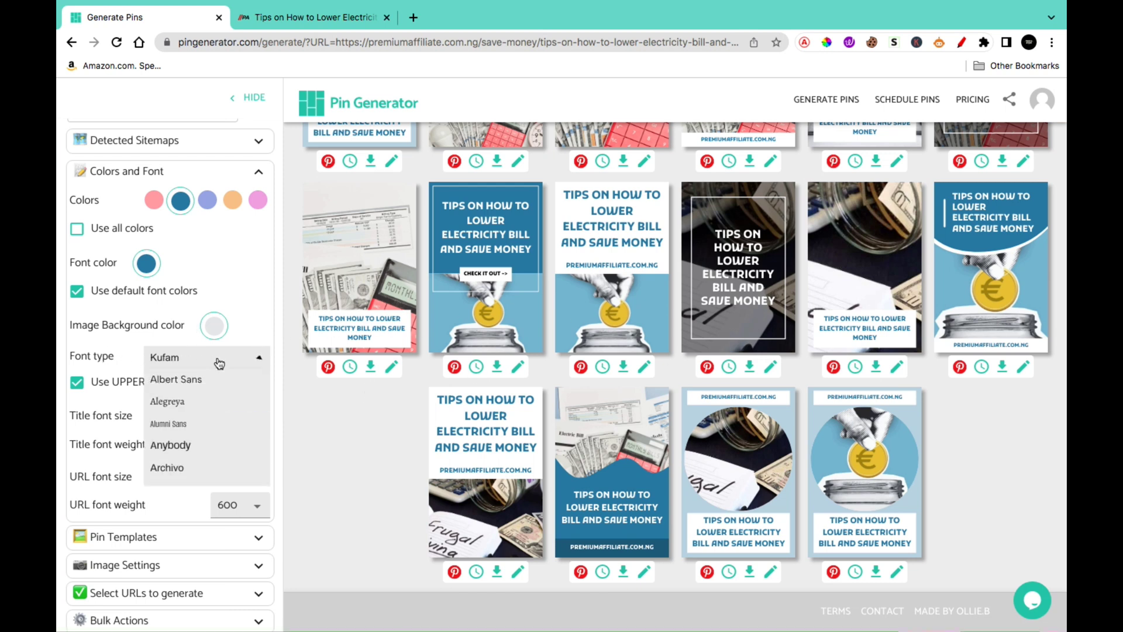
click(223, 445)
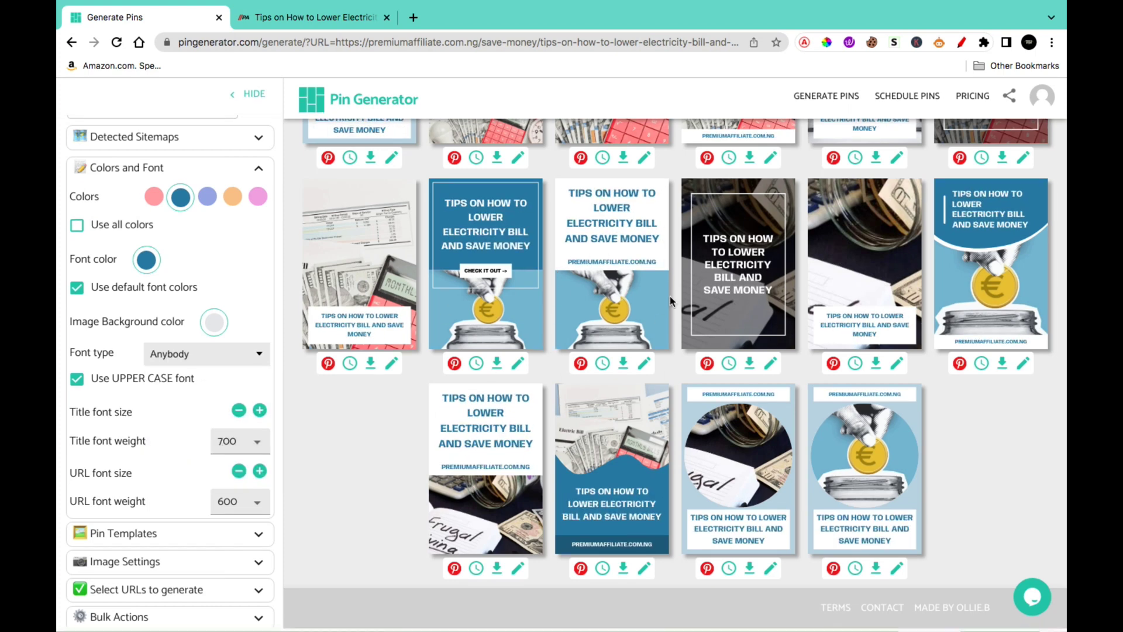
Try a larger title font size and a title font weight of 900, restoring the size and returning the weight to 700.
click(257, 416)
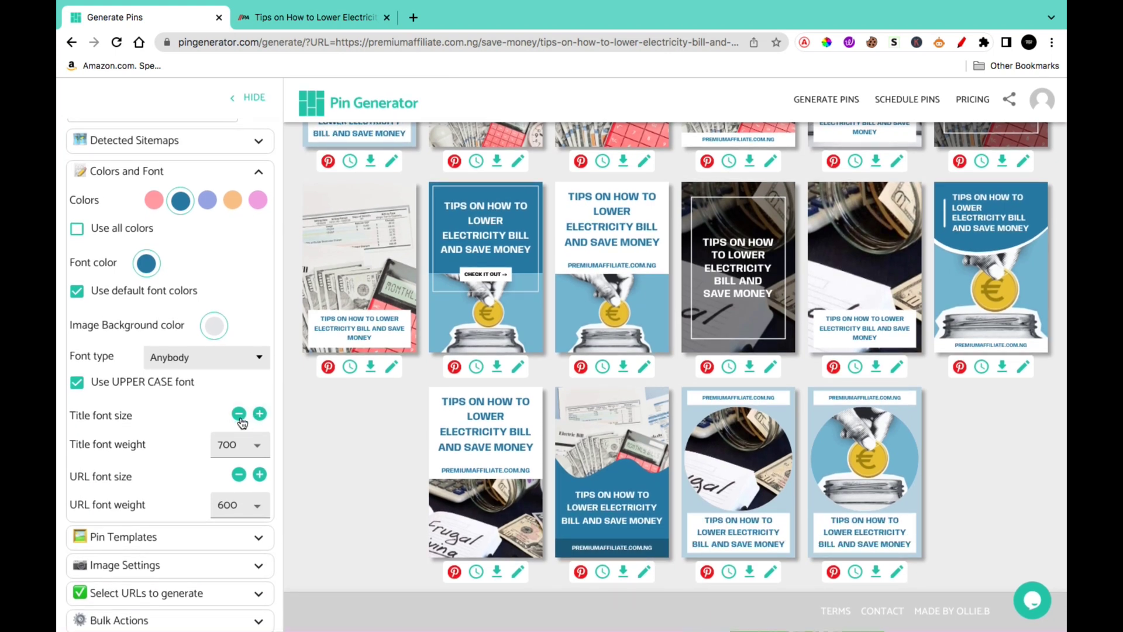
click(239, 415)
click(256, 446)
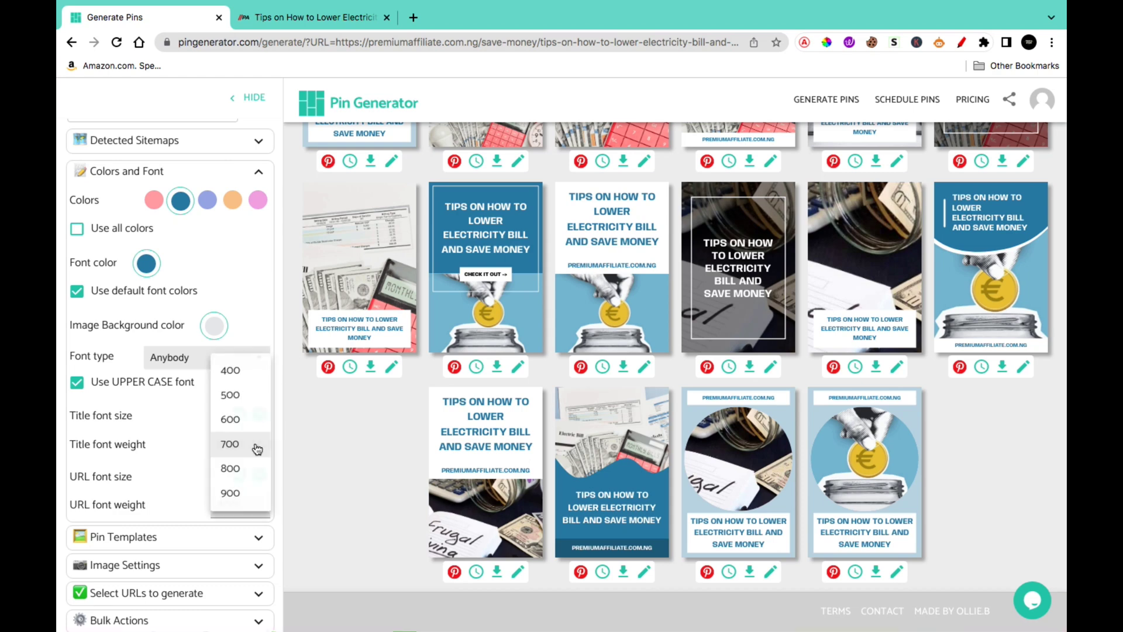
click(237, 492)
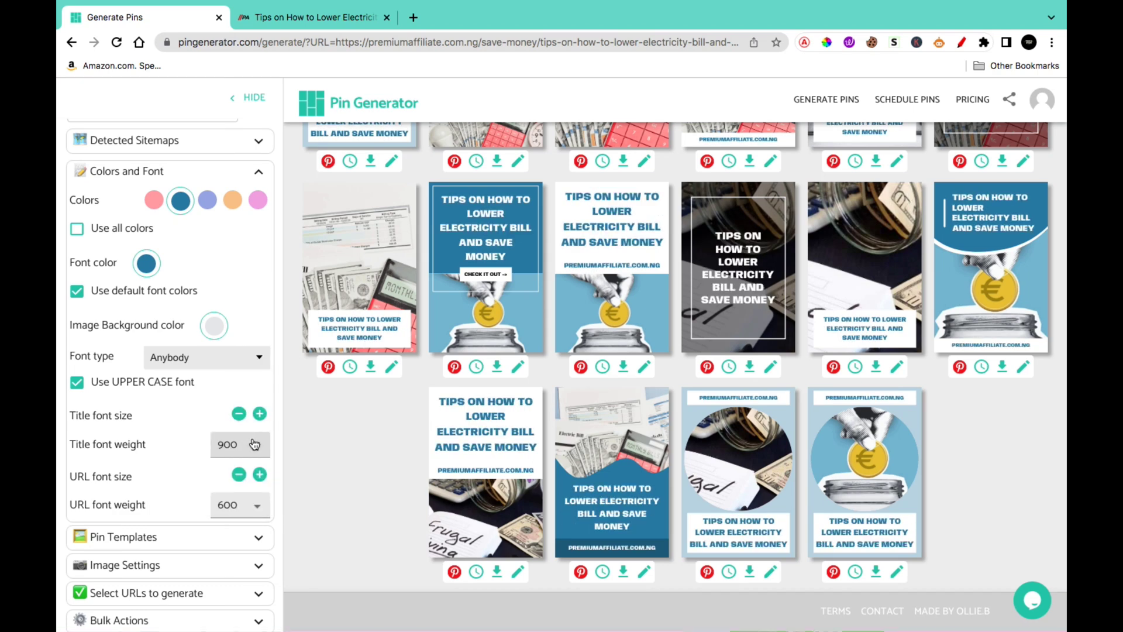
click(255, 444)
click(230, 394)
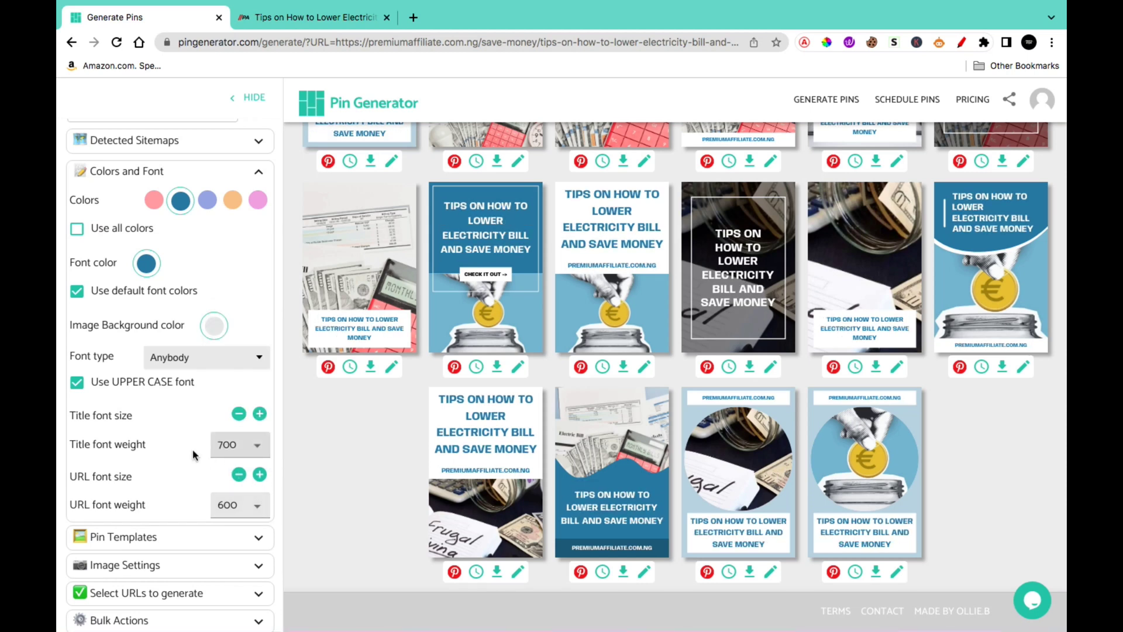
Inspect the URL text on the pins up close and set the URL font weight to 900.
scroll(251, 445, down, 2)
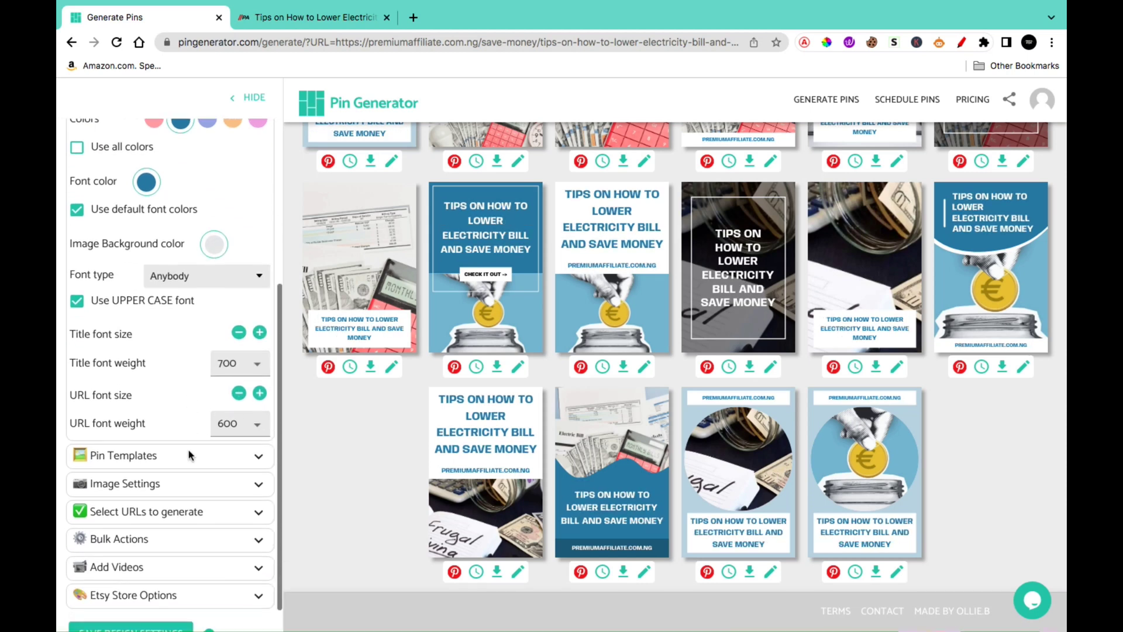
click(250, 417)
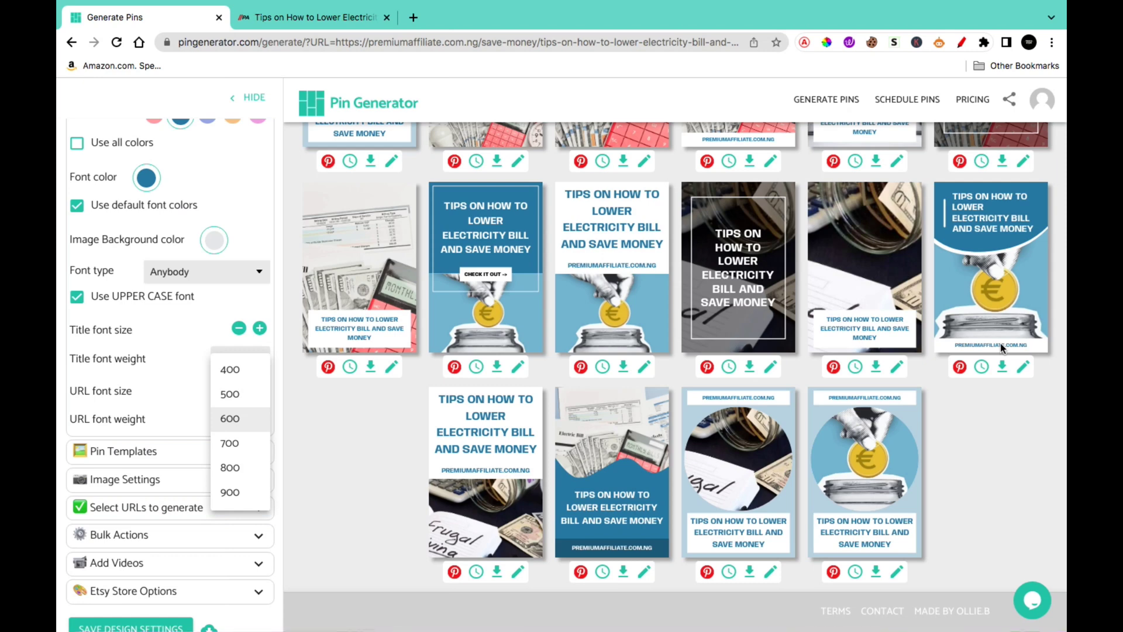
scroll(981, 282, up, 5)
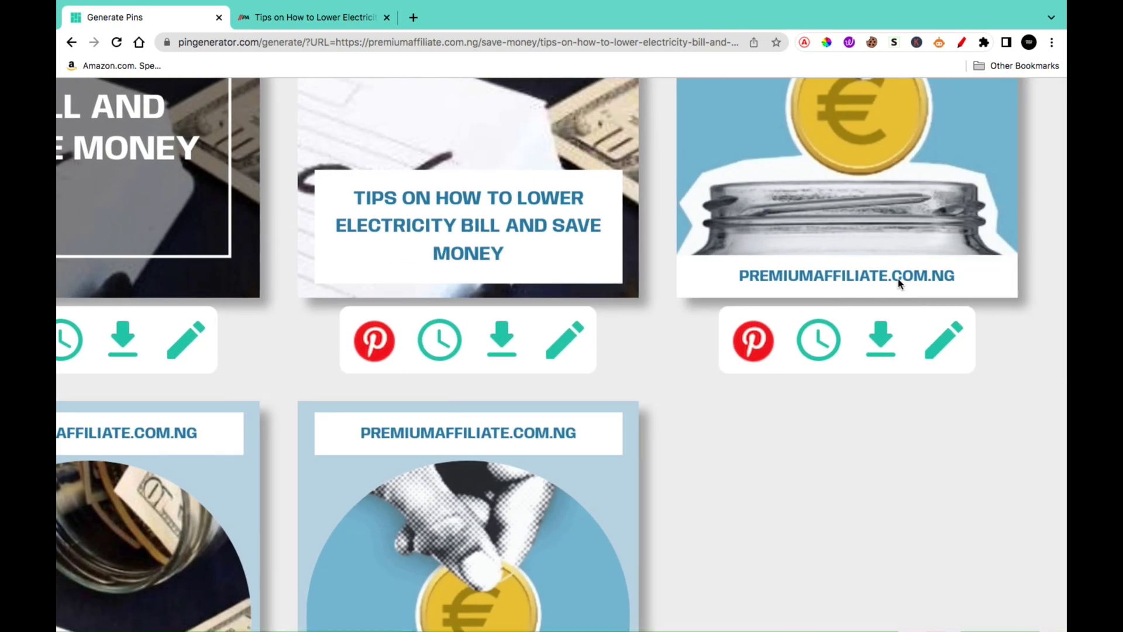
scroll(897, 280, down, 5)
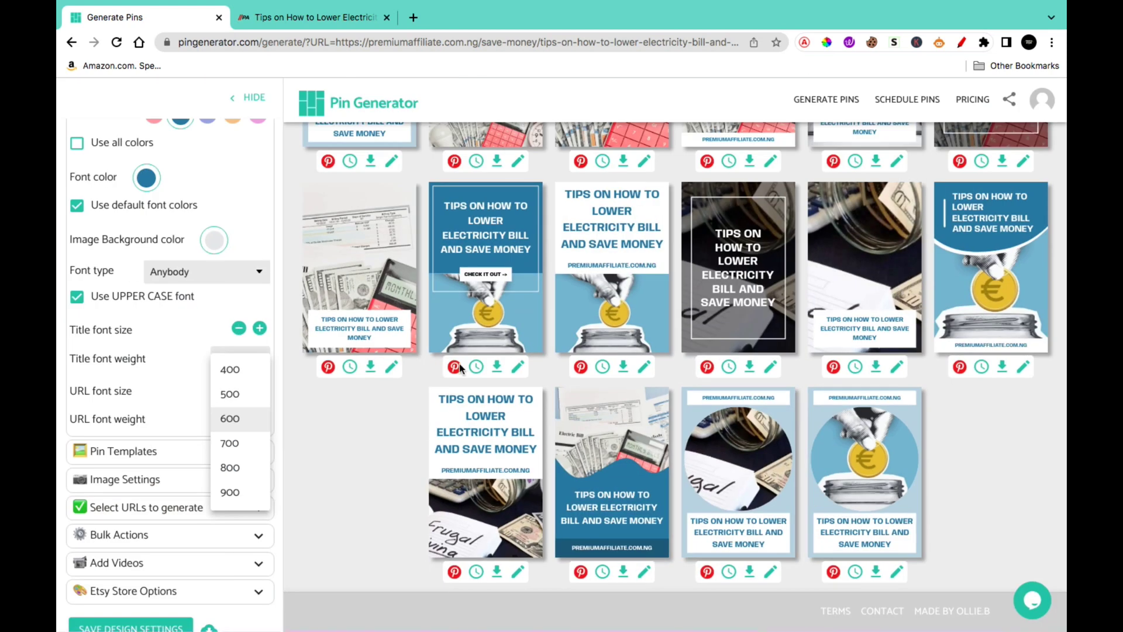
click(230, 494)
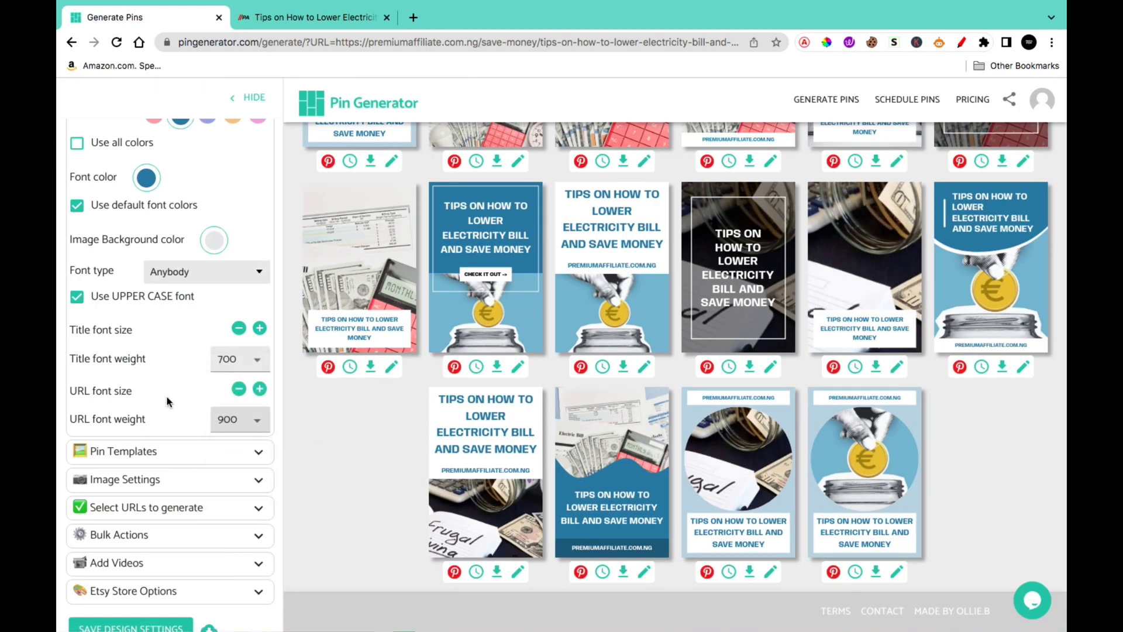
Turn off template randomization and apply the pin template with a title band above the image and a narrow URL band below it.
scroll(175, 398, down, 1)
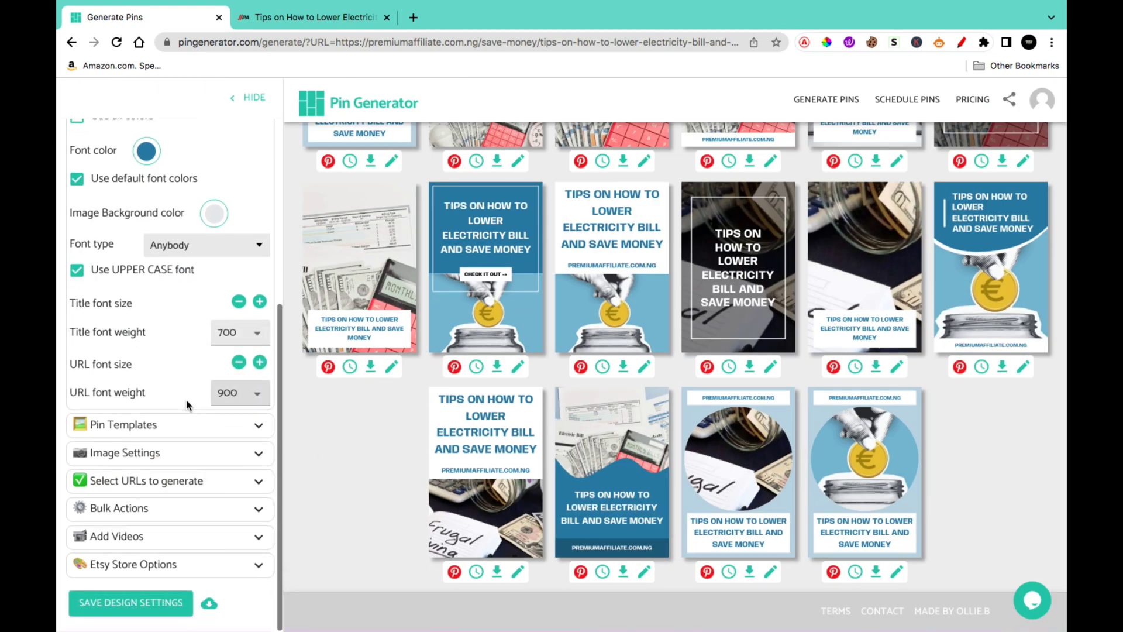
click(258, 426)
scroll(185, 445, down, 4)
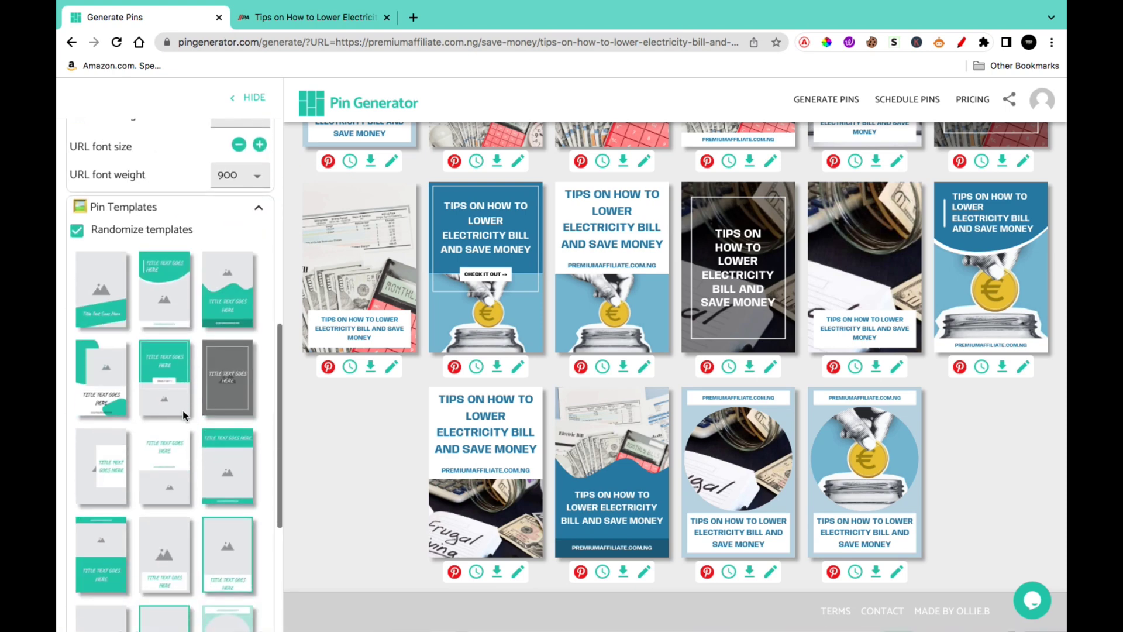
scroll(146, 404, down, 2)
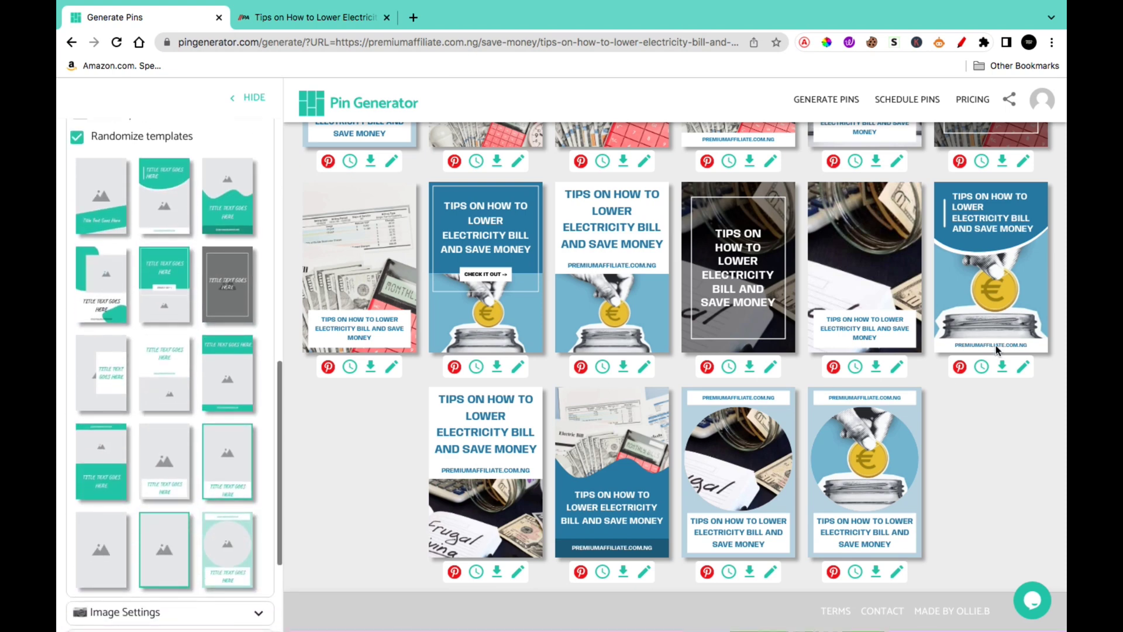
scroll(655, 234, up, 3)
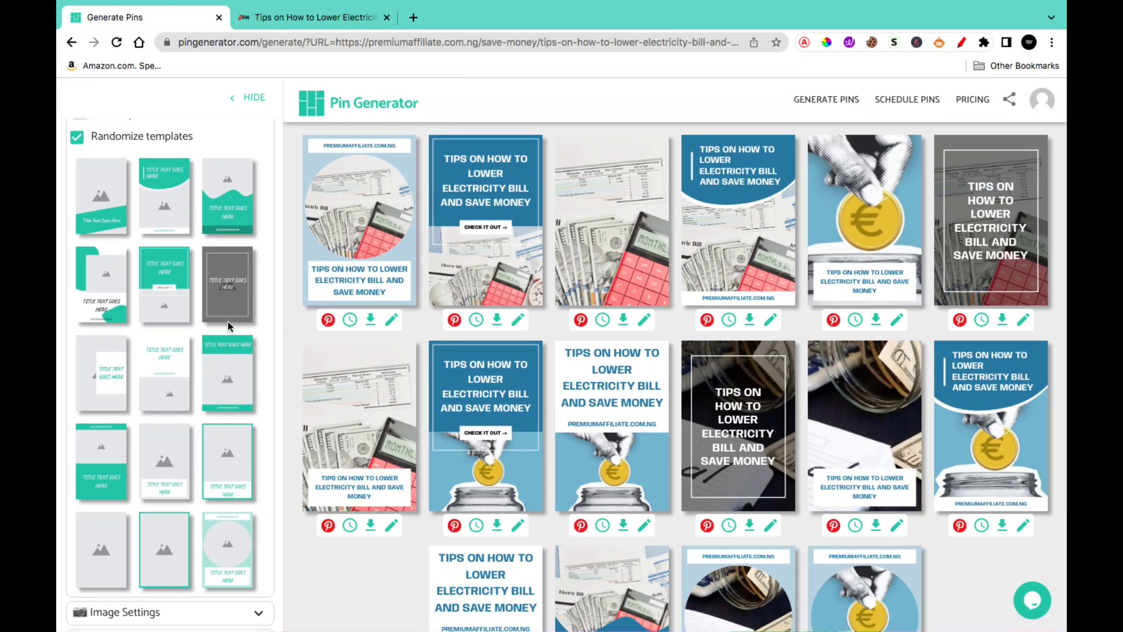
scroll(217, 284, up, 2)
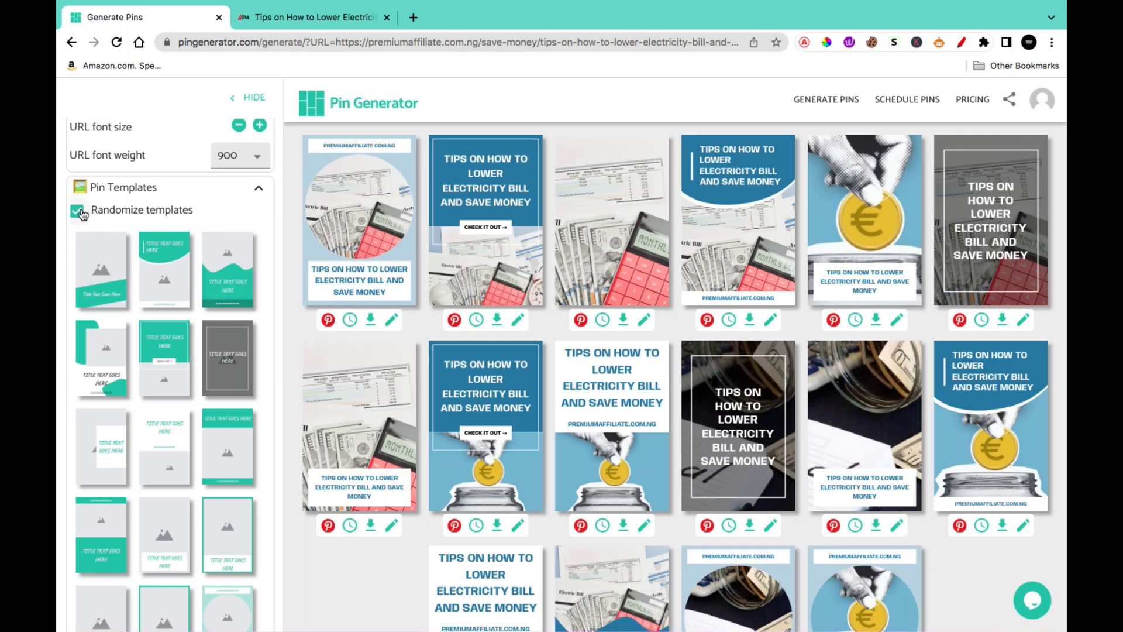
click(158, 281)
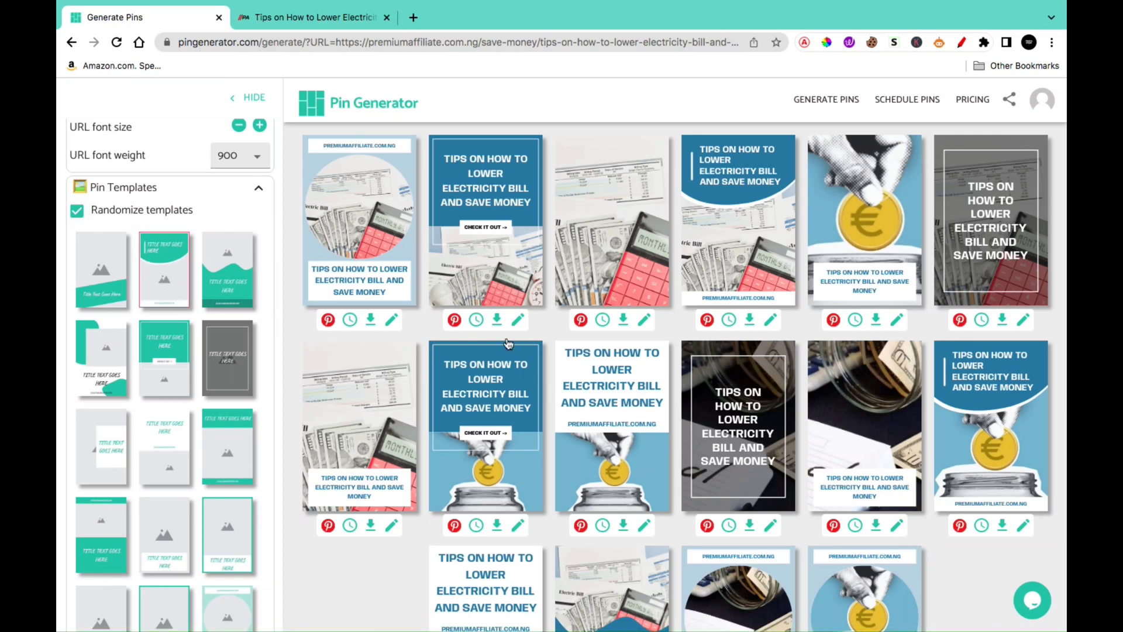
click(78, 211)
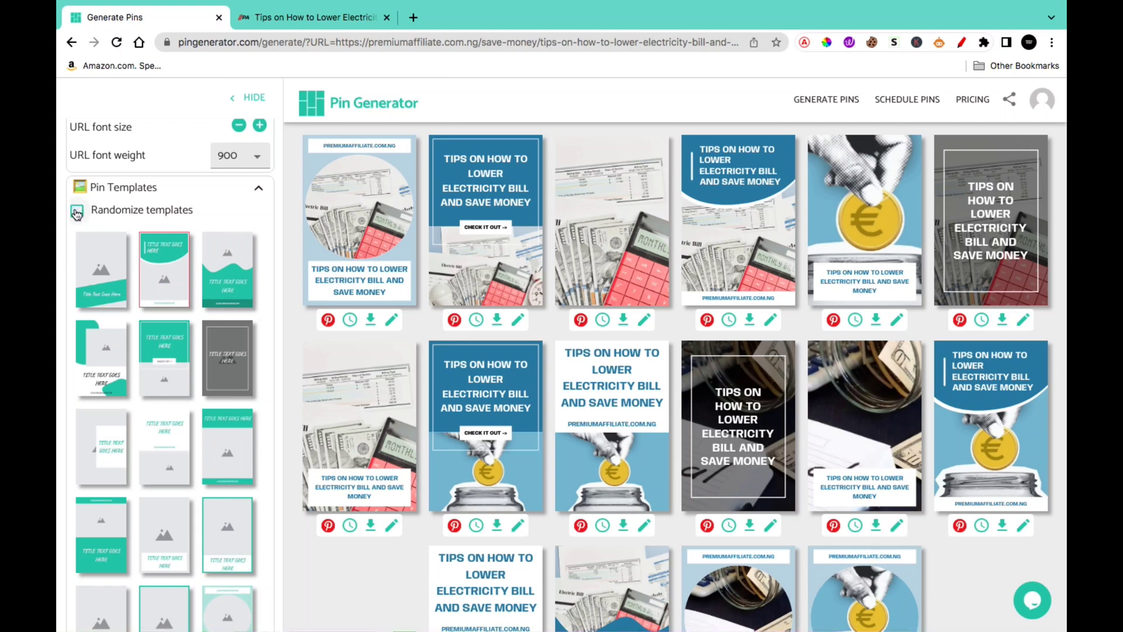
click(164, 274)
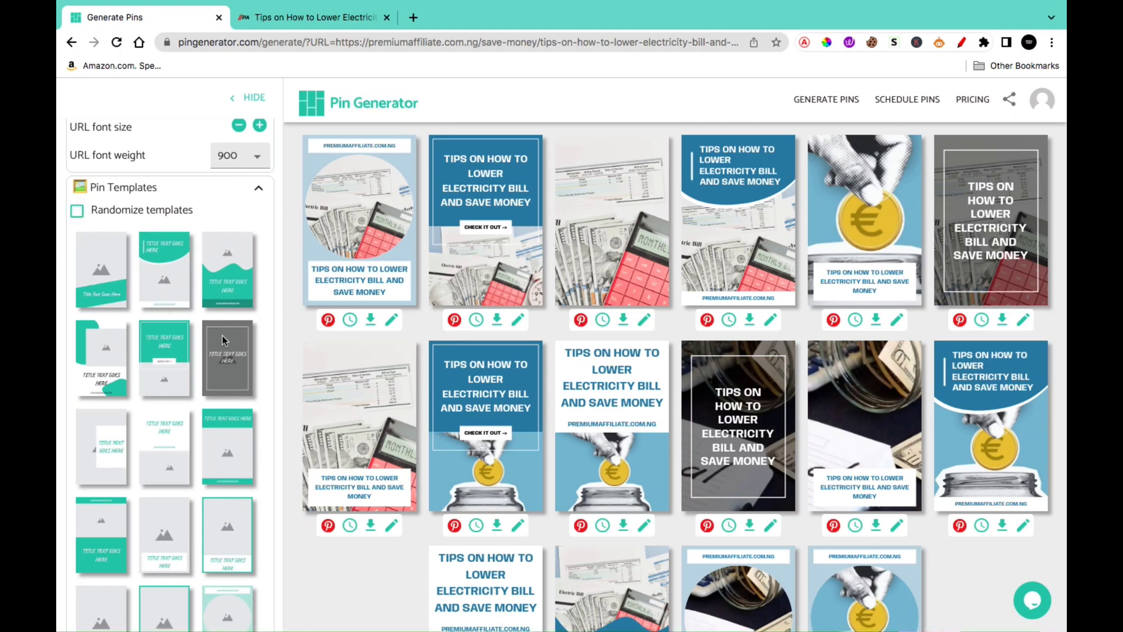
scroll(227, 373, down, 3)
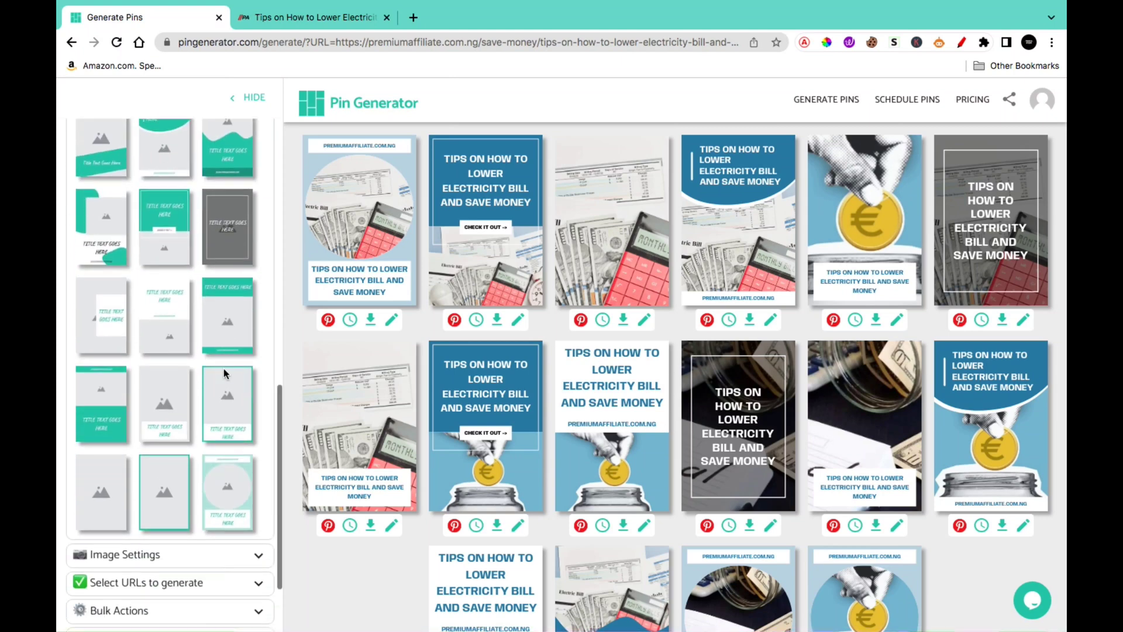
click(215, 298)
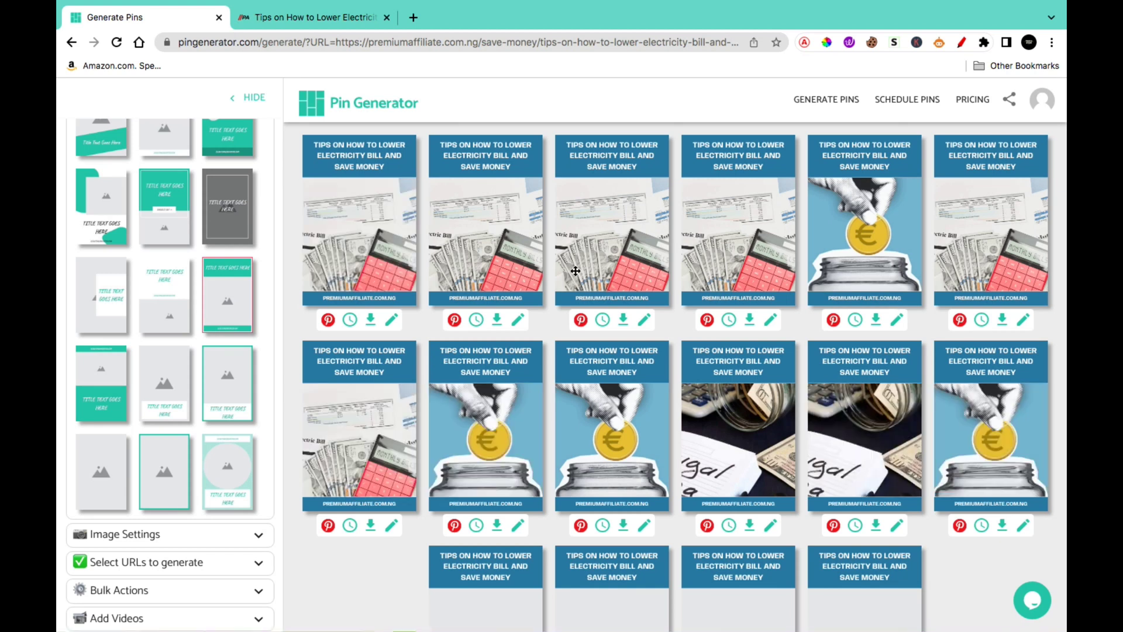
Expand the image settings for the pins.
scroll(138, 316, down, 2)
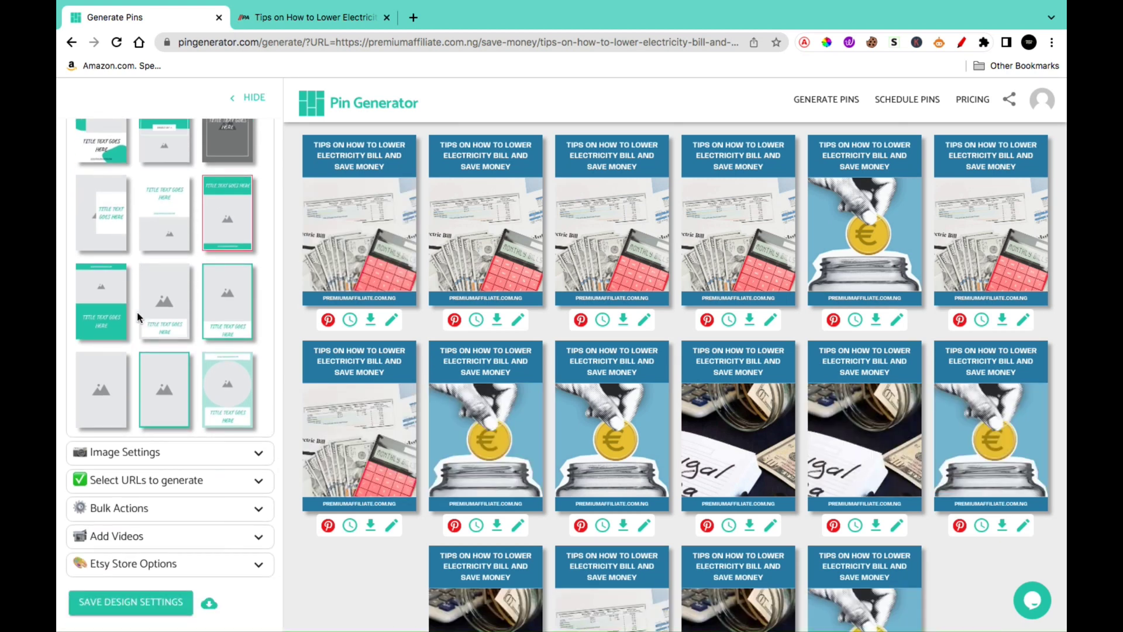
click(258, 454)
scroll(254, 469, down, 5)
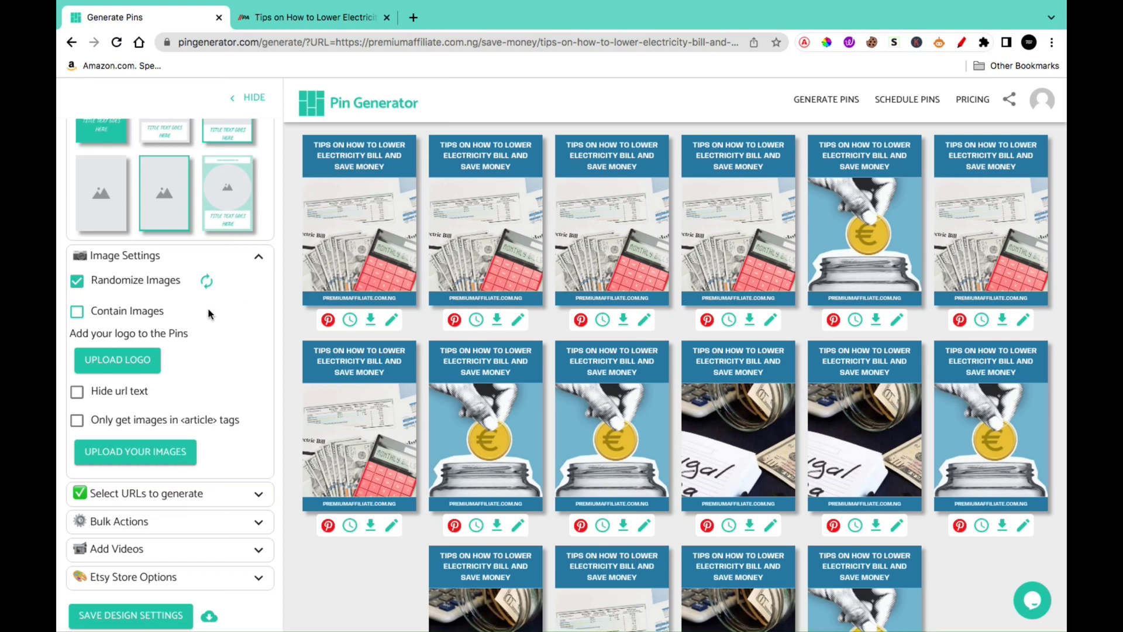
Try containing the images within the pins and turn the option off again.
scroll(208, 308, down, 1)
click(80, 301)
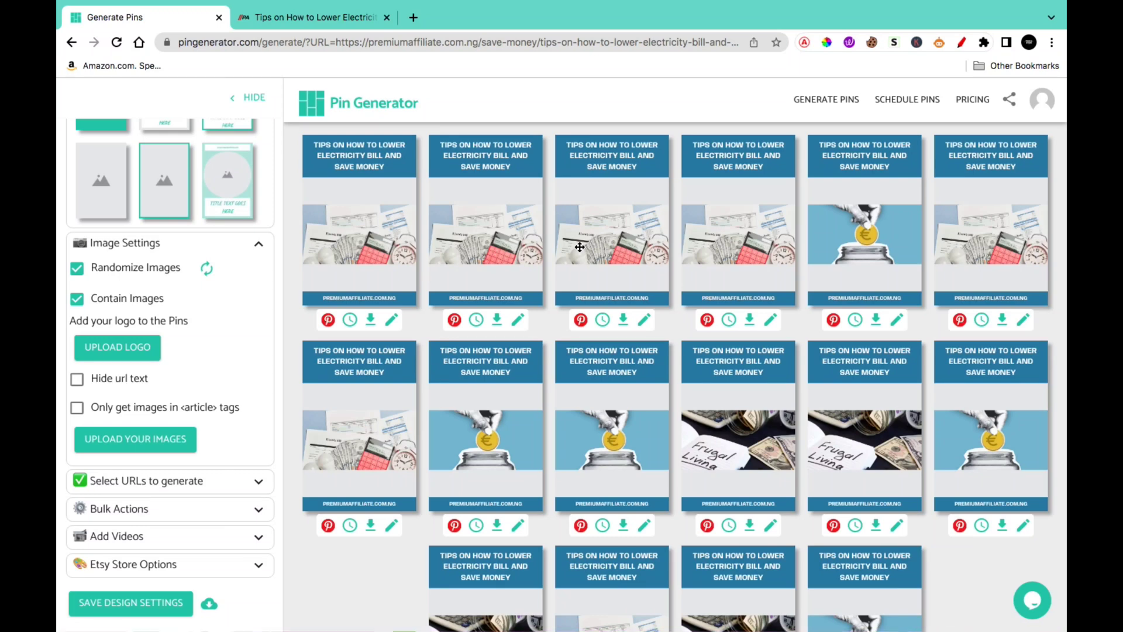
click(80, 301)
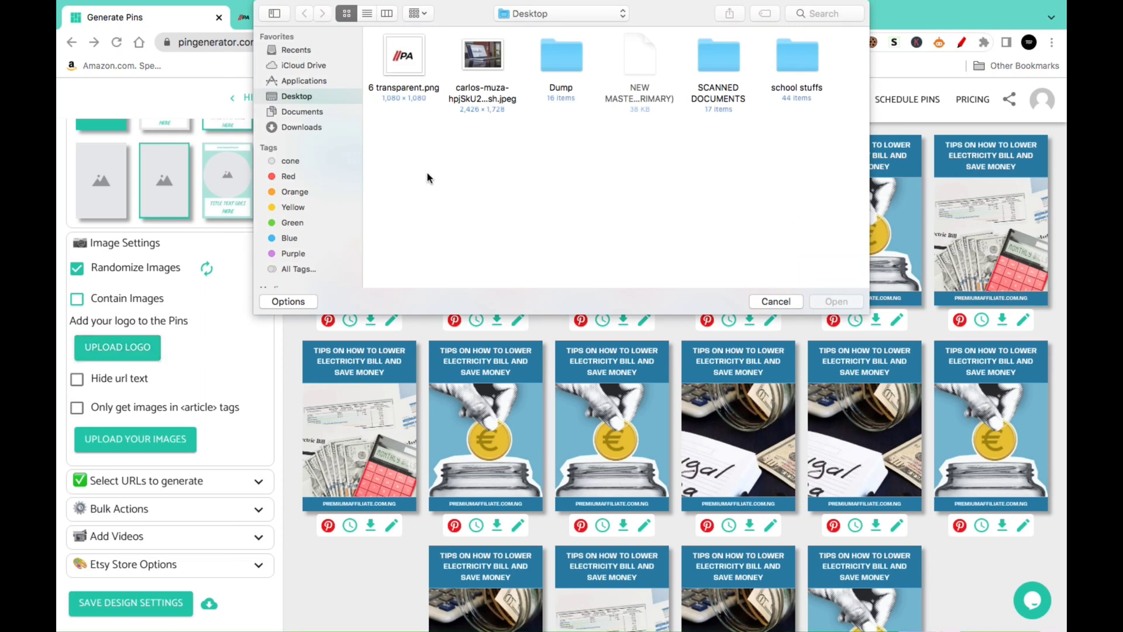
Upload 6 transparent.png from the Desktop as the pin logo and check it up close on the pins.
key(Down)
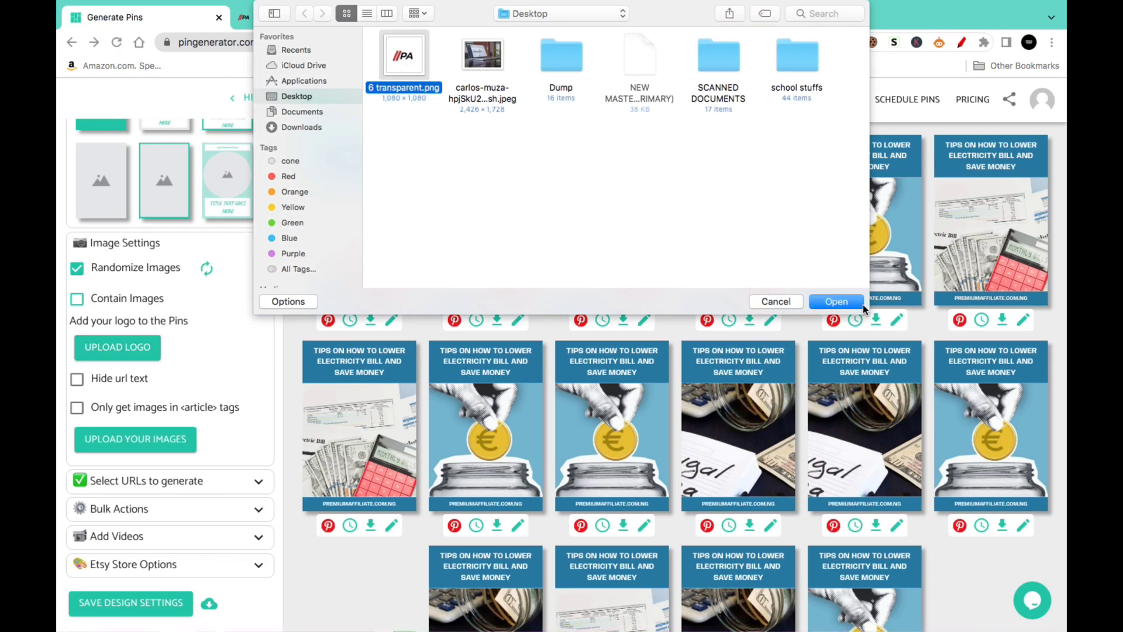
click(840, 302)
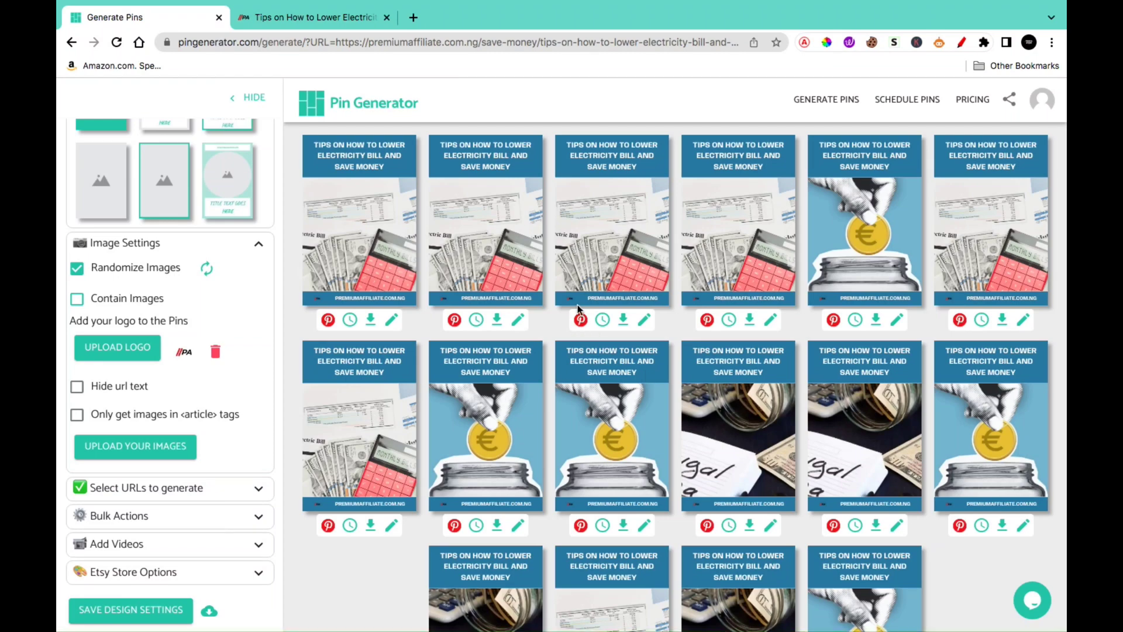
scroll(608, 306, up, 5)
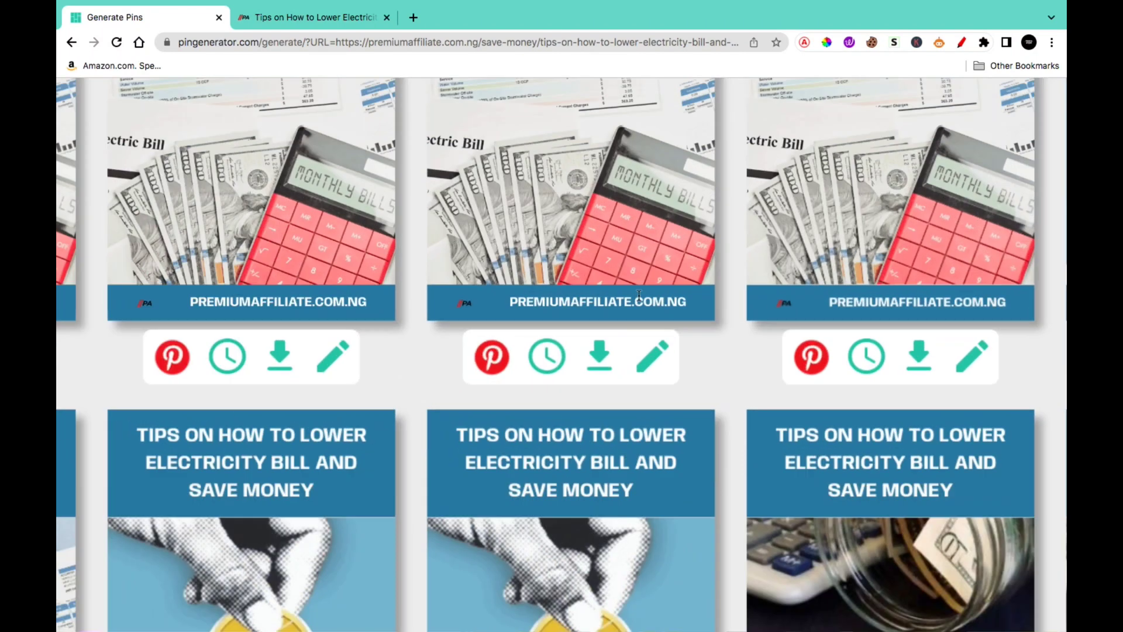
scroll(710, 230, down, 5)
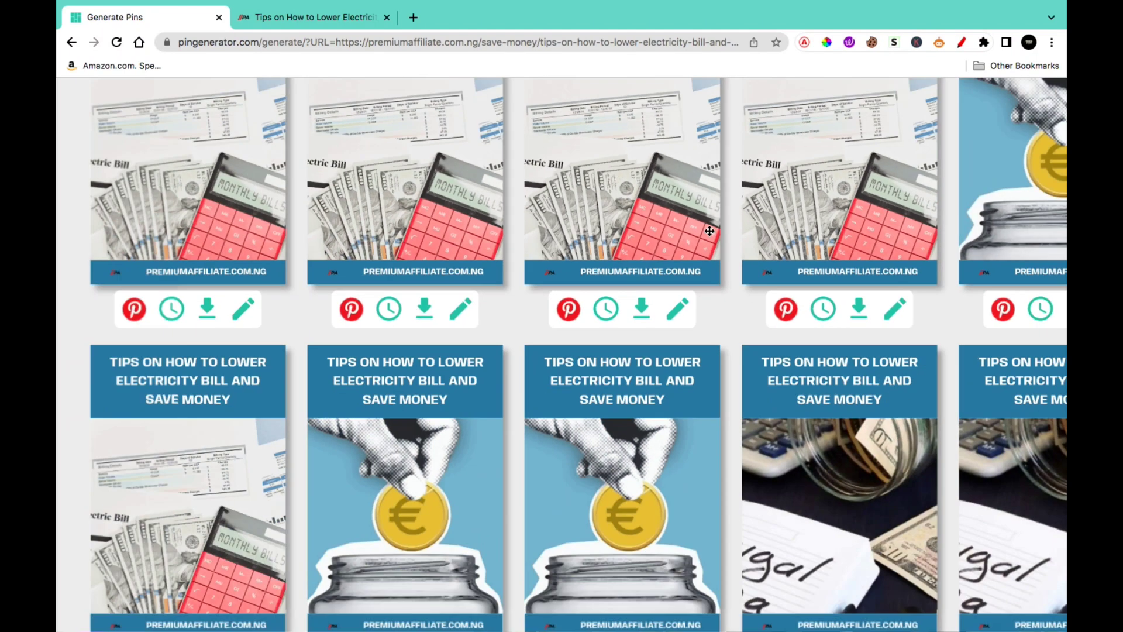
Upload the carlos-muza JPEG from the Desktop and use it as the image of the first pin in the second row.
scroll(206, 420, down, 1)
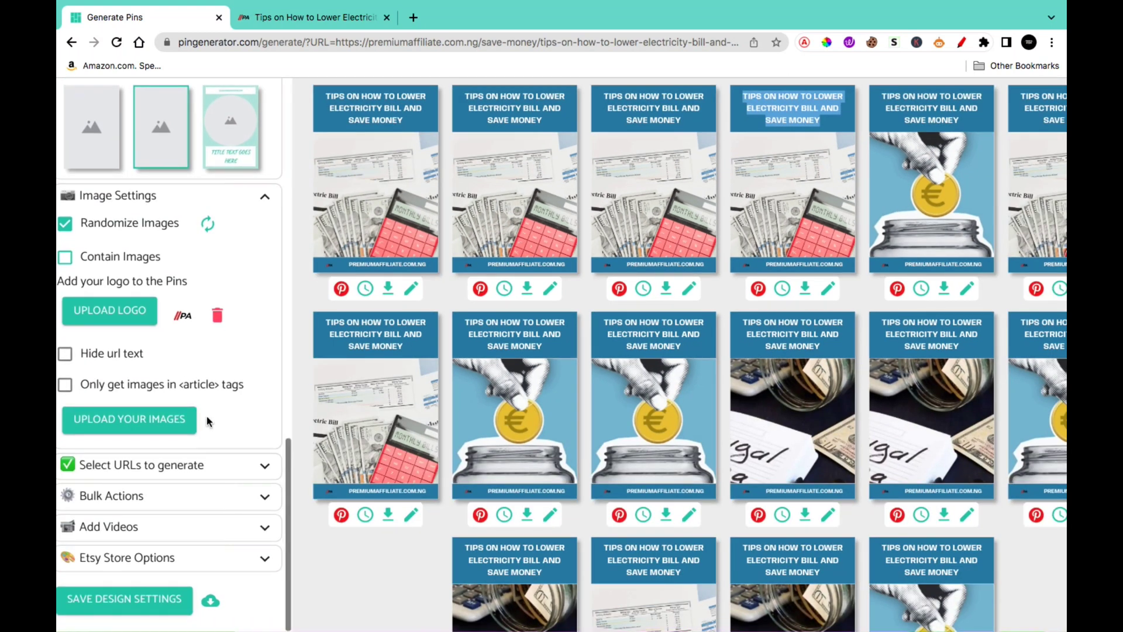
click(145, 425)
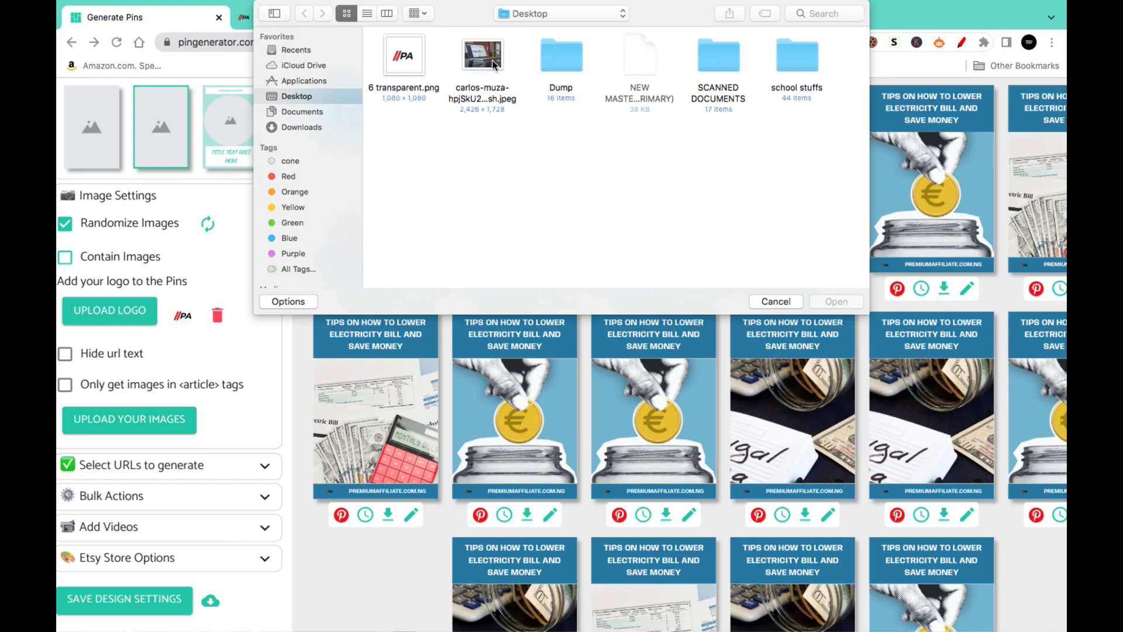
click(493, 65)
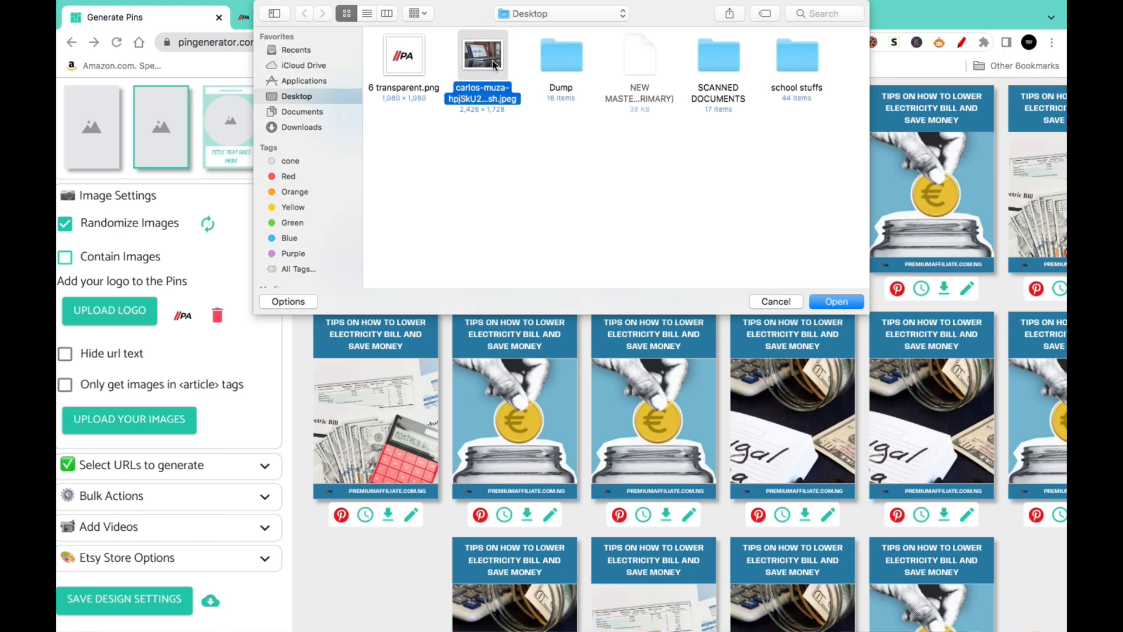
click(837, 302)
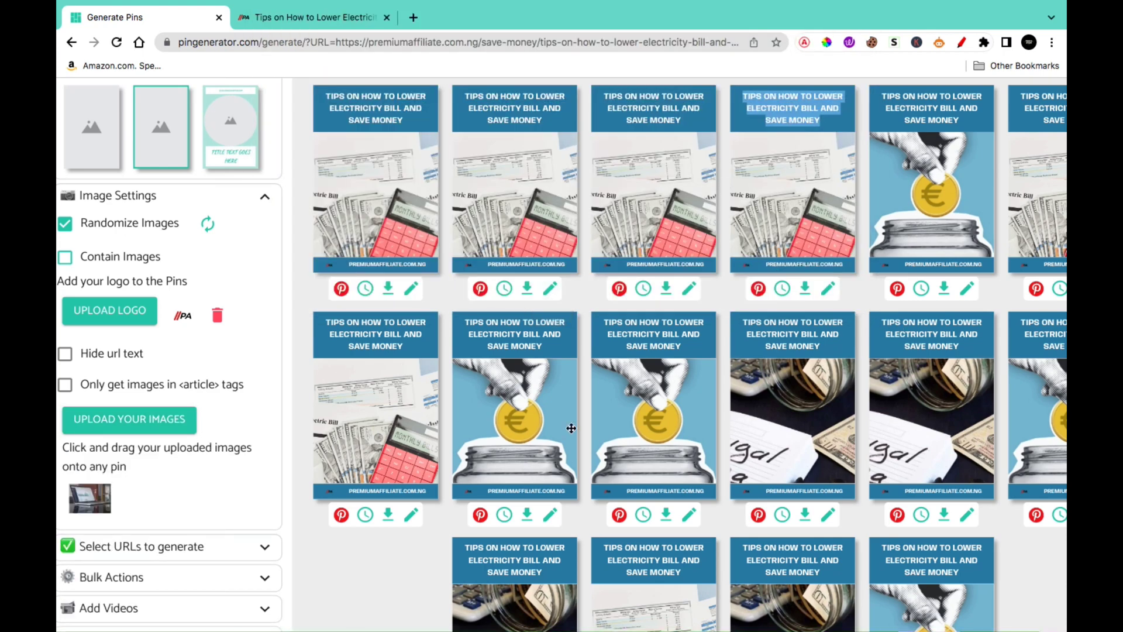
key(ctrl+minus)
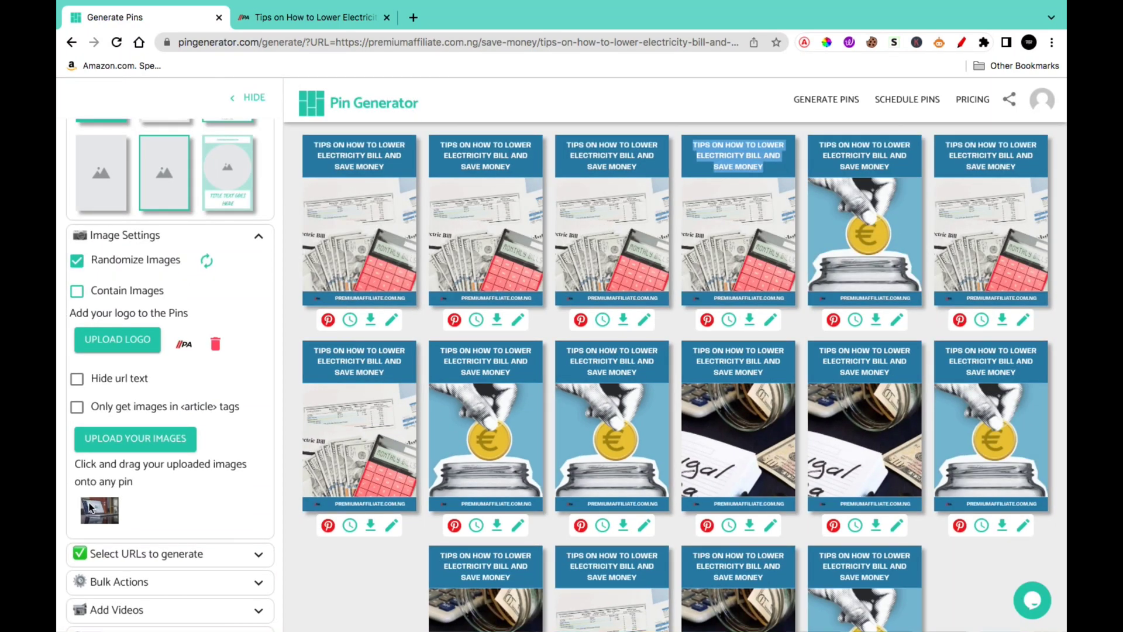
drag(91, 508, 340, 447)
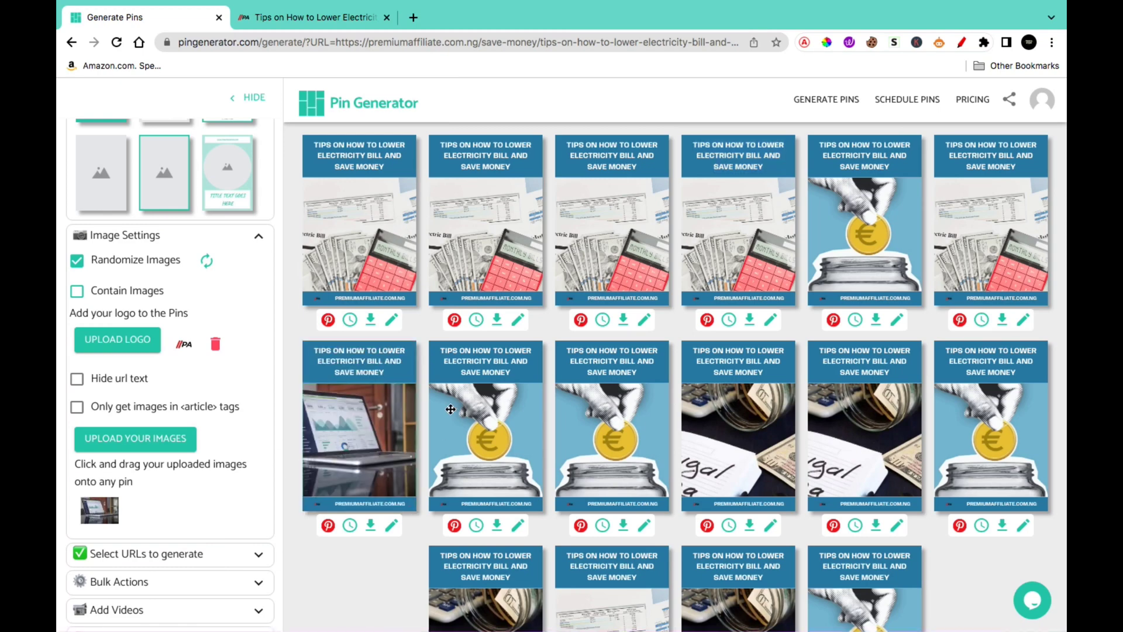
Review the options for selecting URLs to generate and the bulk actions for all pins.
scroll(719, 499, down, 3)
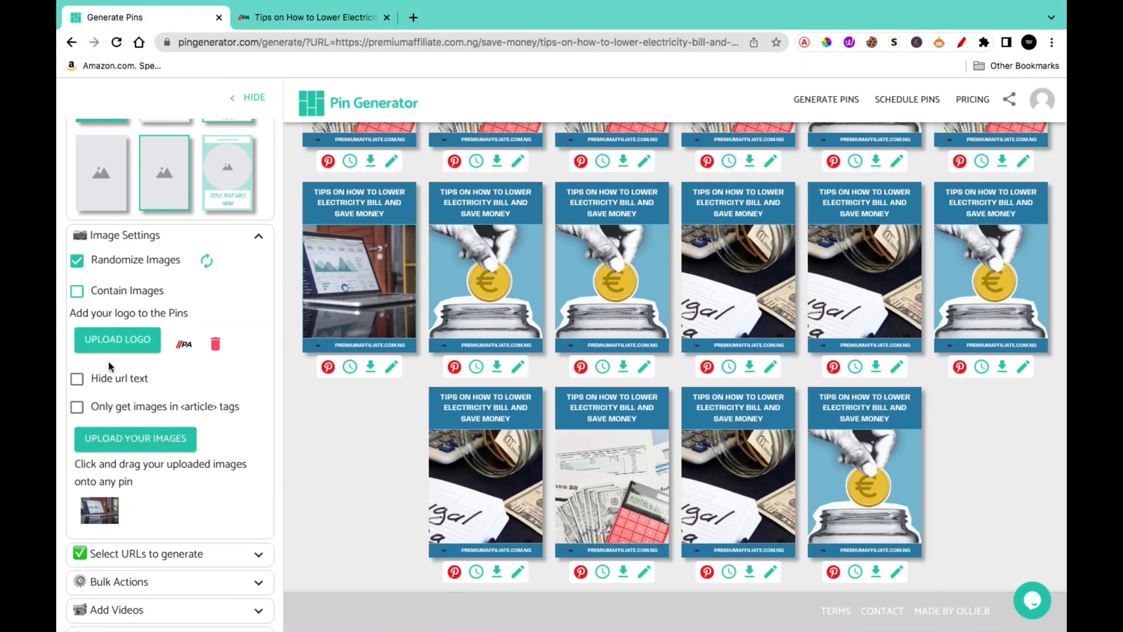
scroll(175, 456, down, 2)
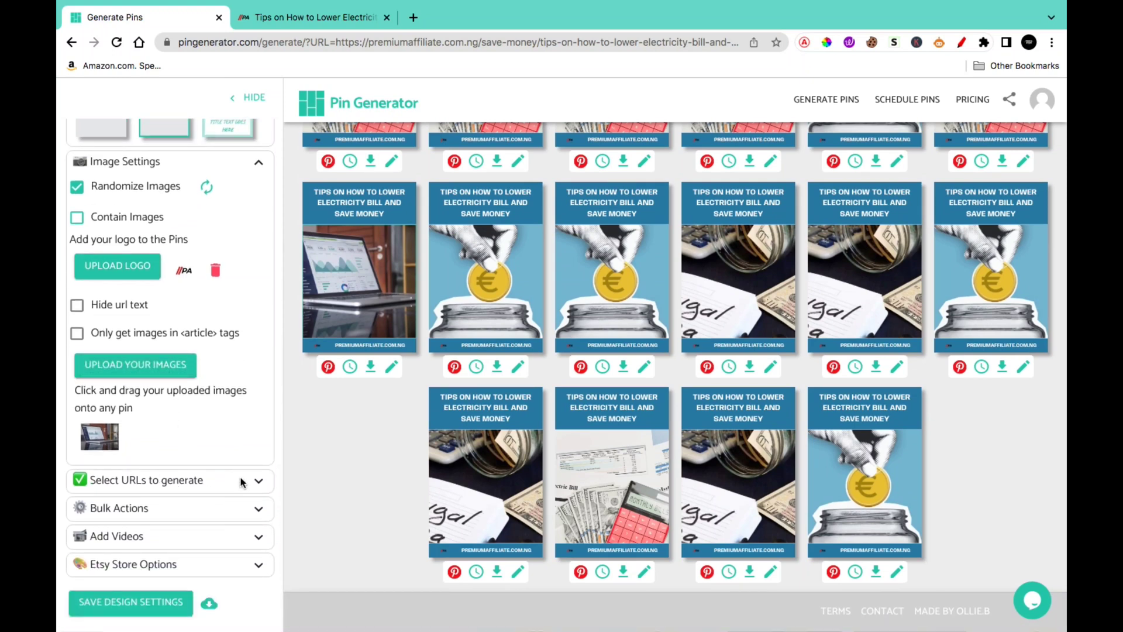
click(240, 482)
scroll(244, 477, down, 2)
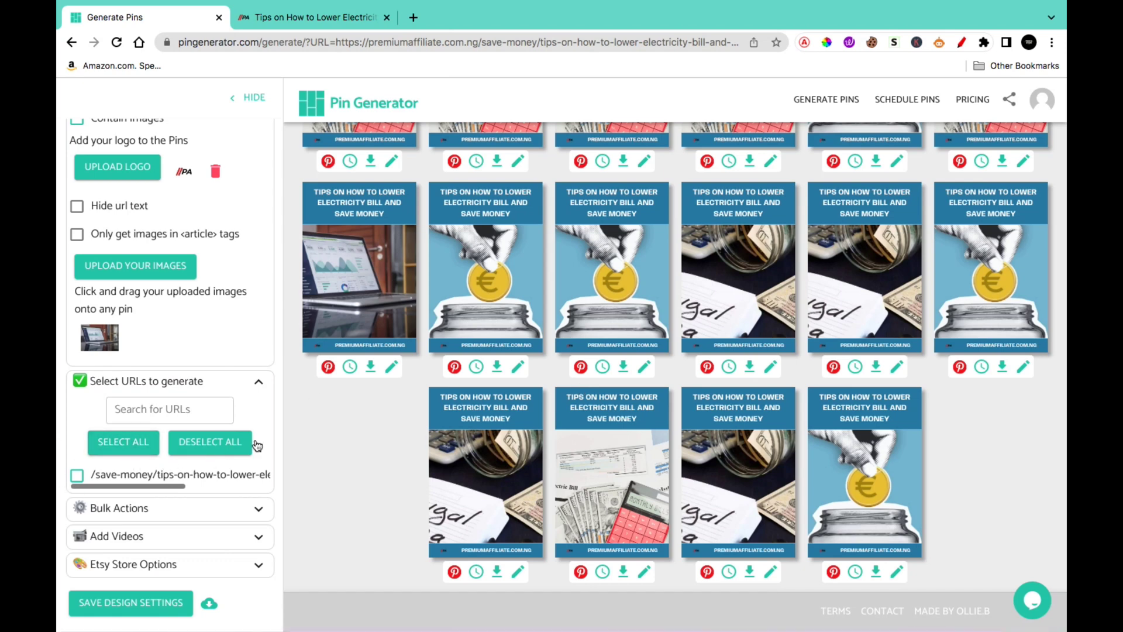
click(257, 384)
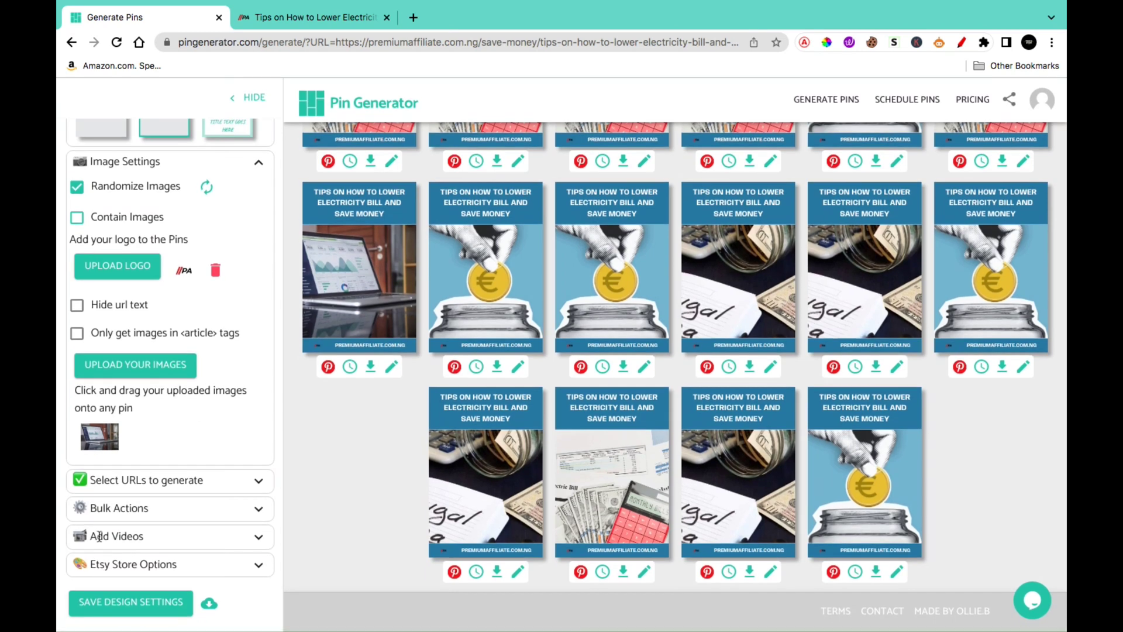
click(257, 508)
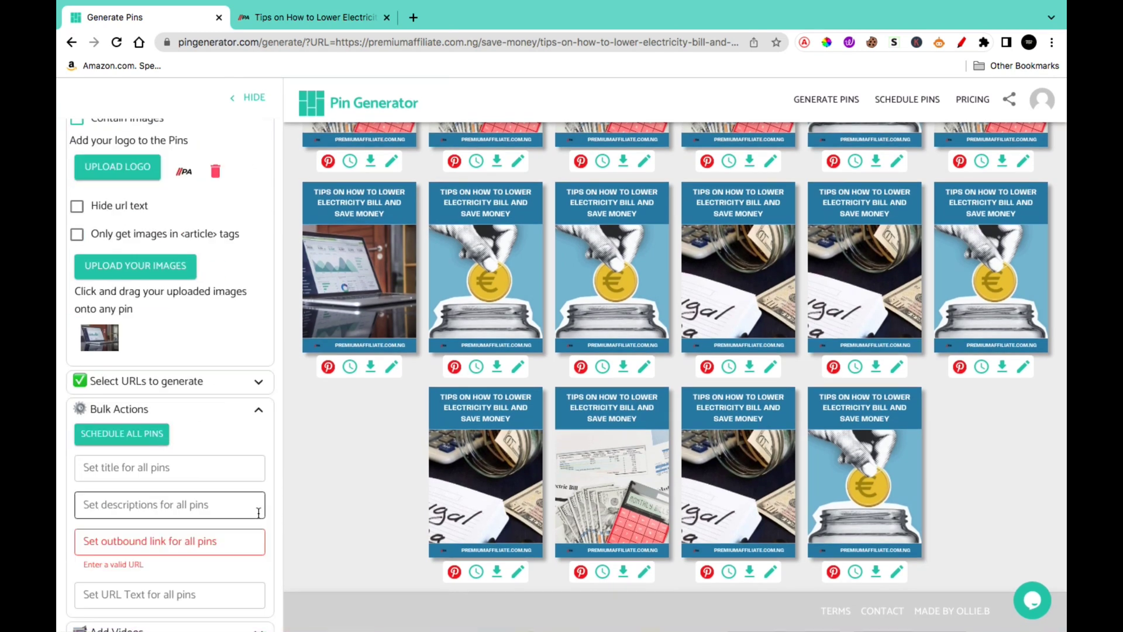
scroll(183, 419, down, 2)
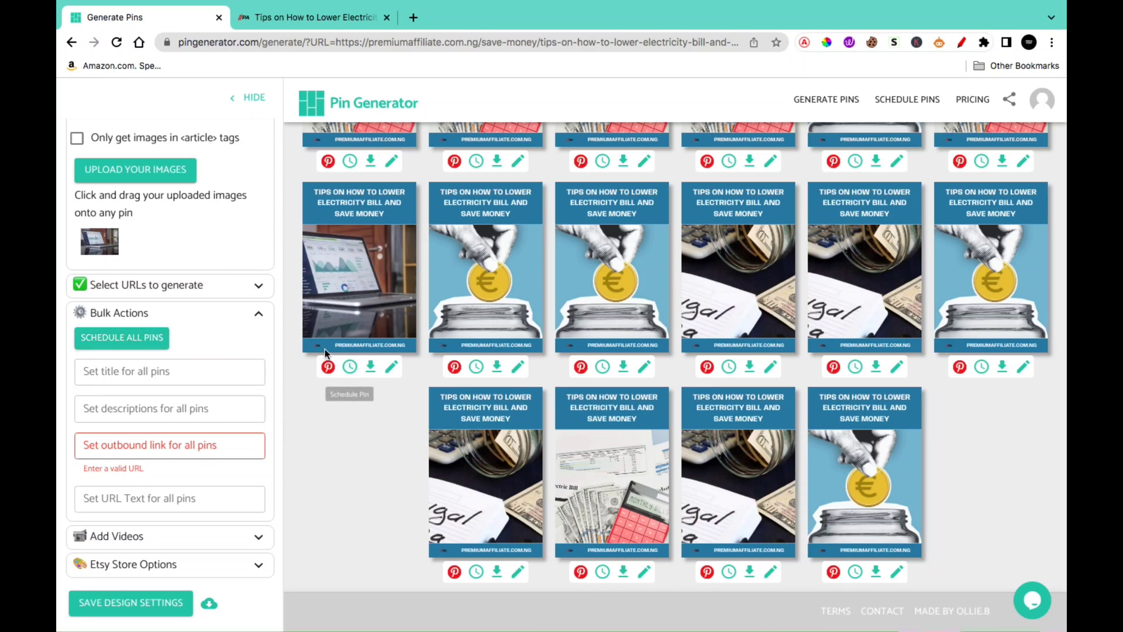
click(258, 314)
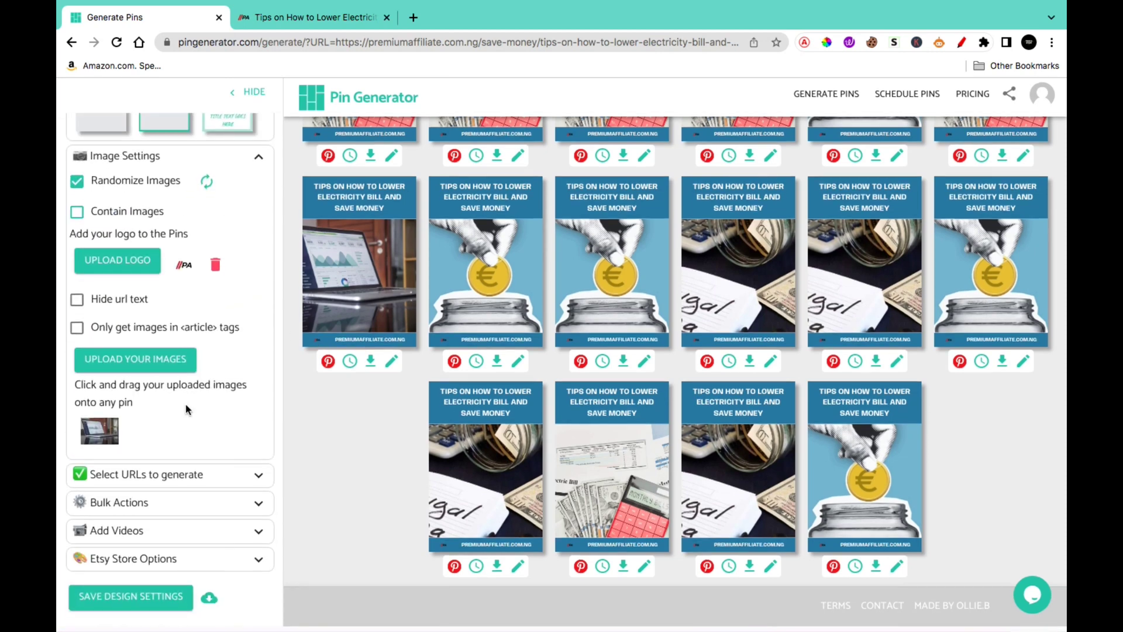
Examine the video media search and the Etsy store options.
click(214, 542)
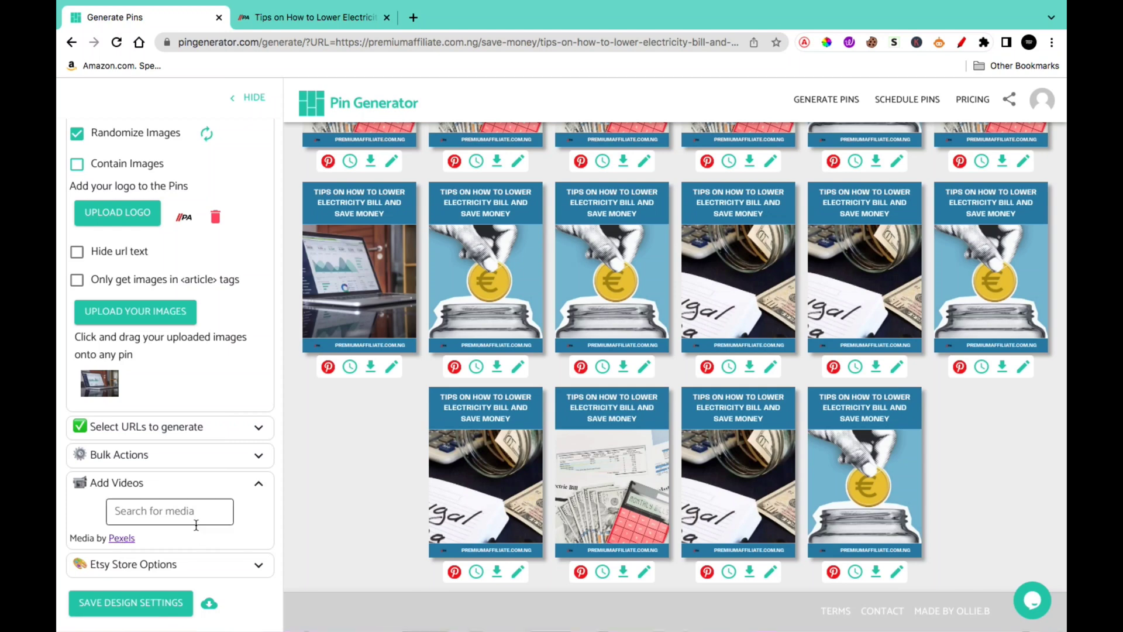
click(157, 503)
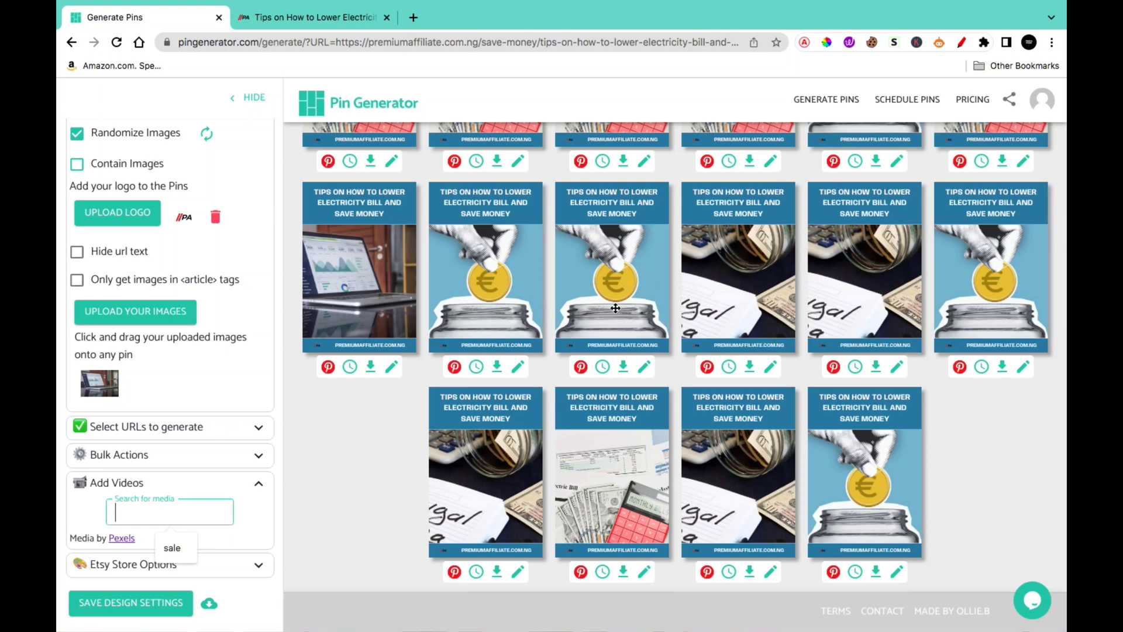
scroll(759, 283, up, 1)
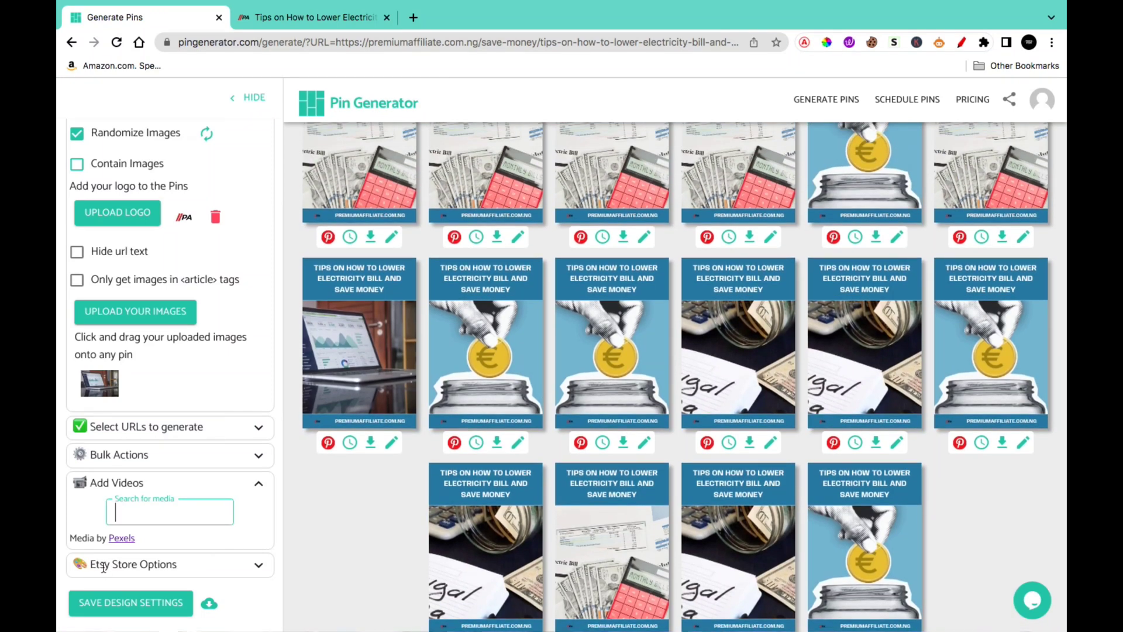
click(142, 565)
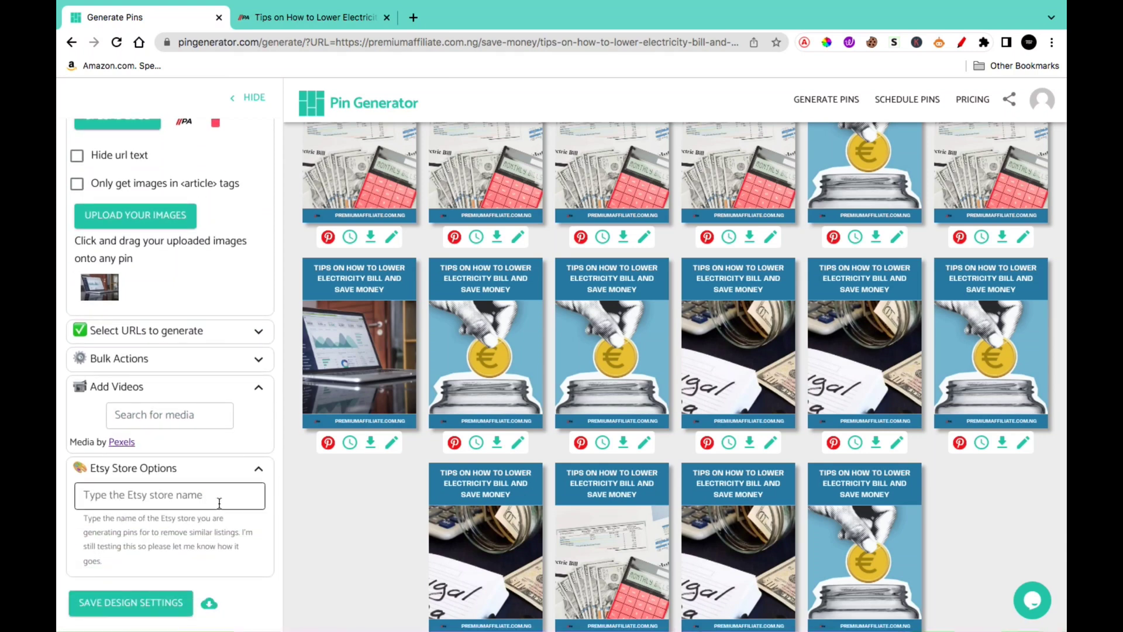
Open the first pin for editing and review its URL text and description.
scroll(753, 426, up, 3)
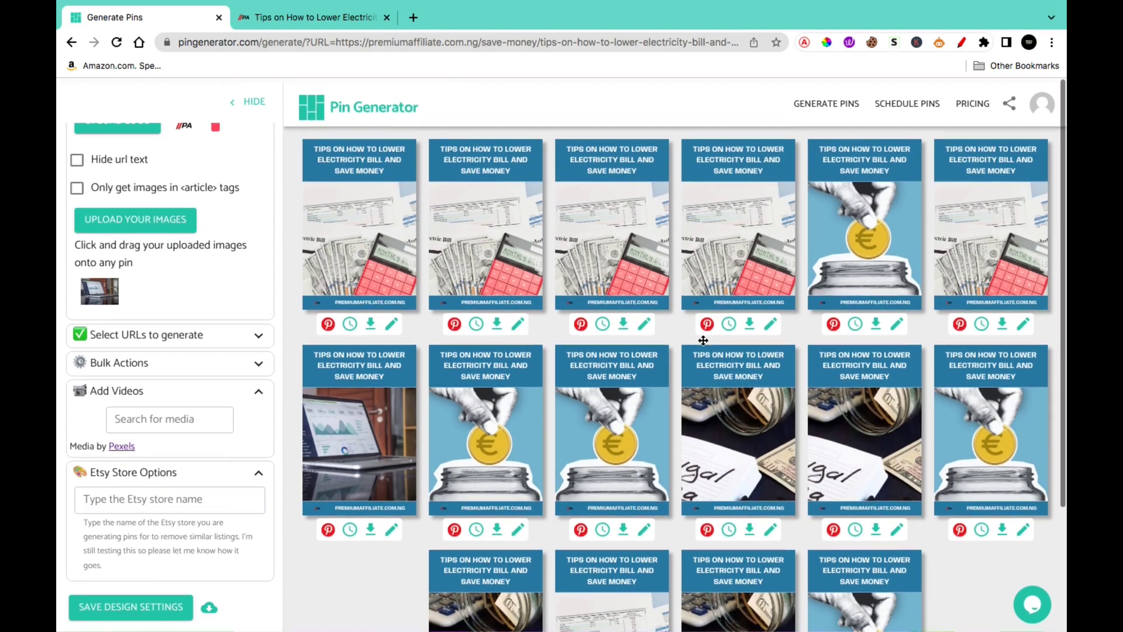
scroll(221, 212, up, 1)
scroll(220, 208, up, 10)
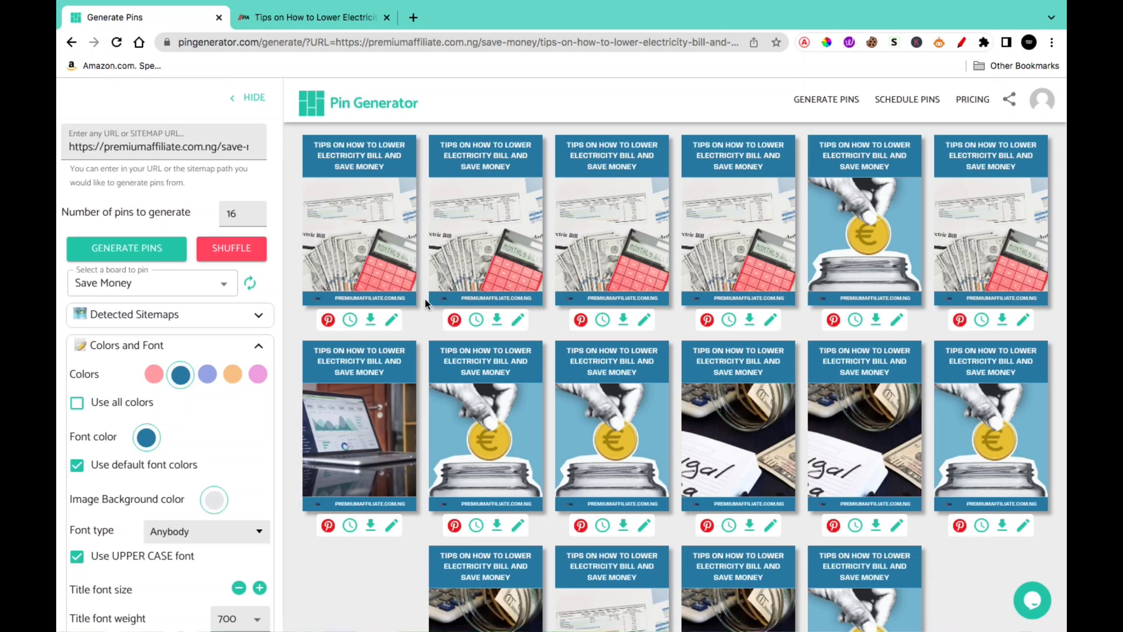
click(393, 321)
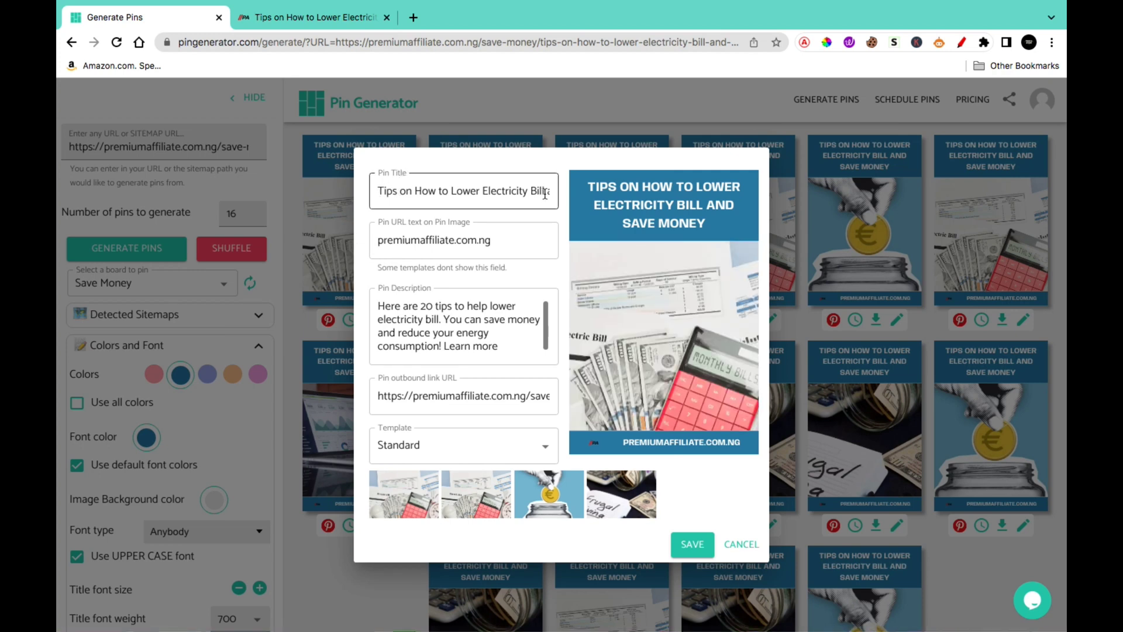
click(462, 241)
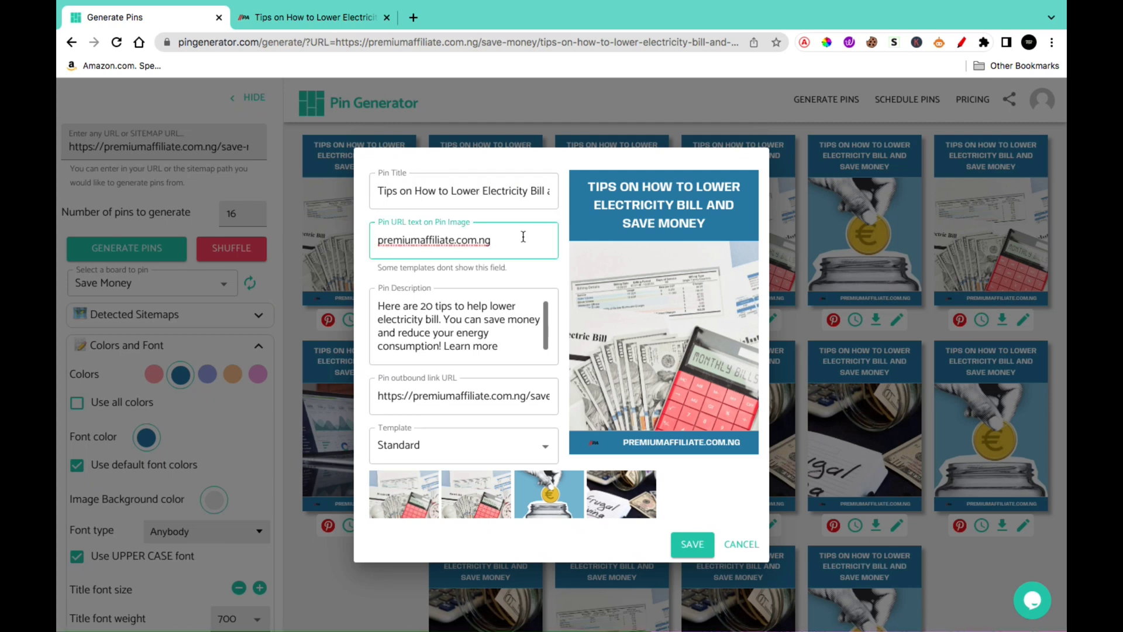
drag(521, 237, 369, 234)
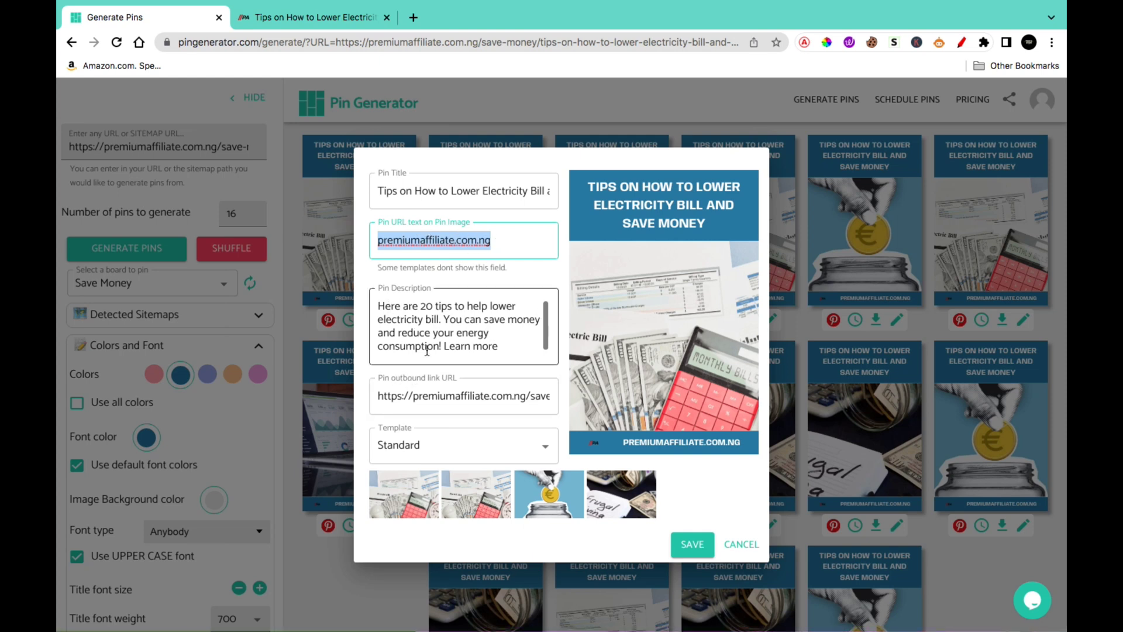
click(508, 334)
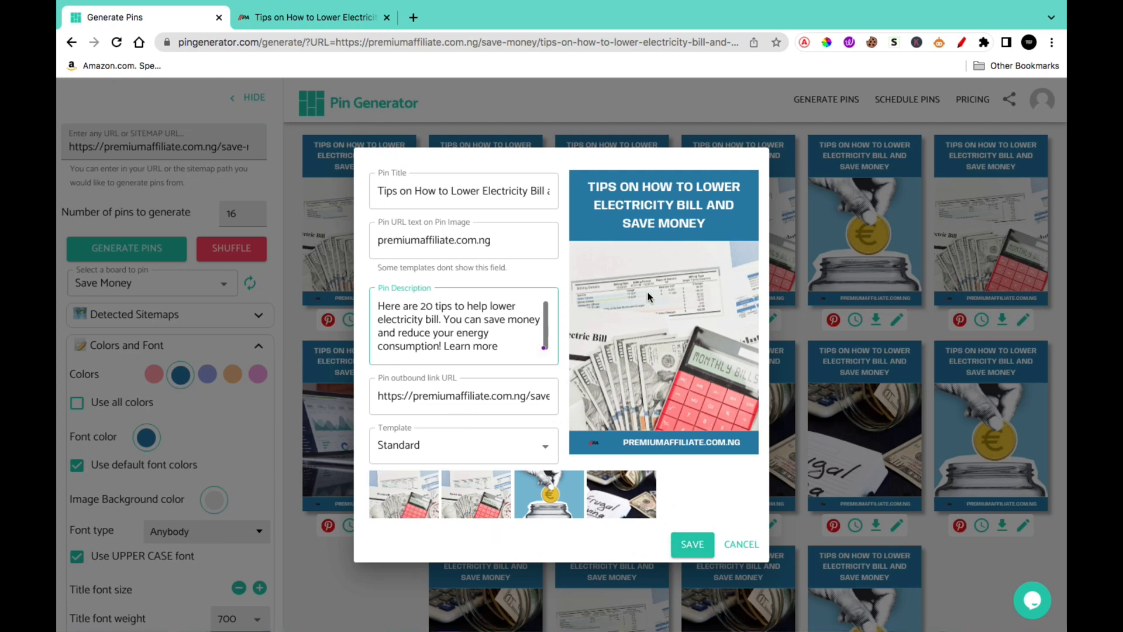
Try the Text side right template on the first pin and return it to Standard.
click(514, 442)
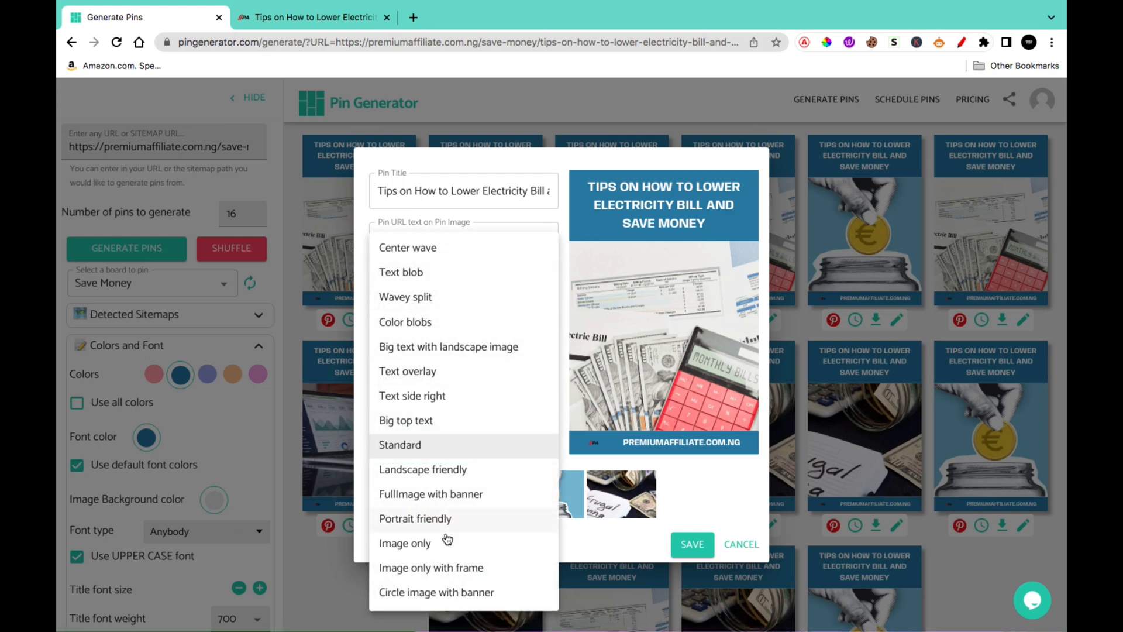
click(410, 396)
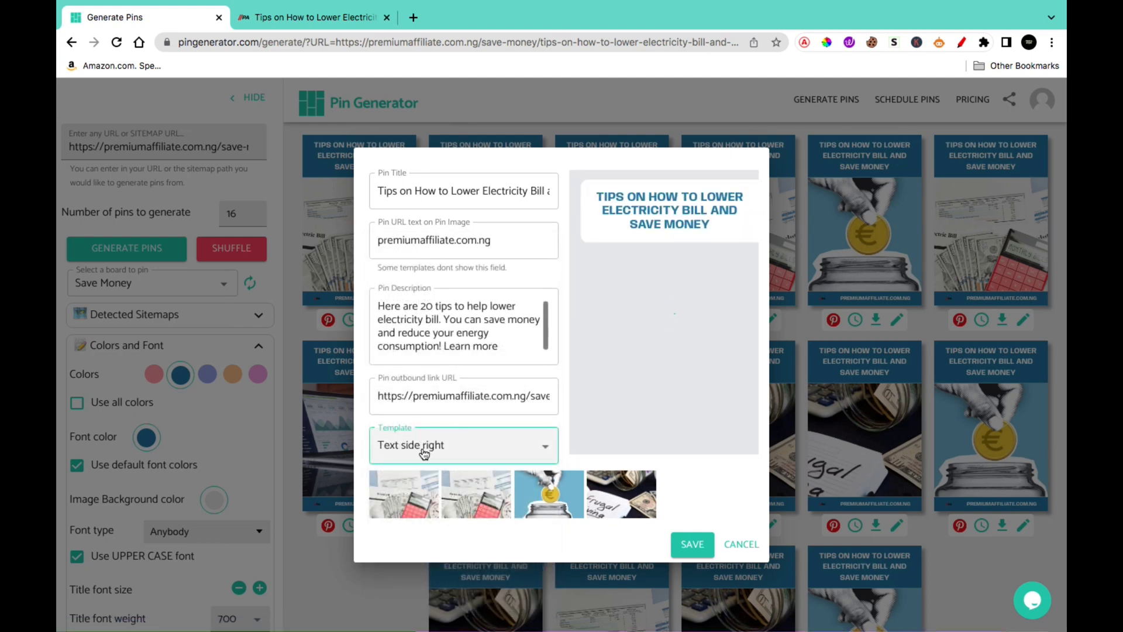
click(456, 443)
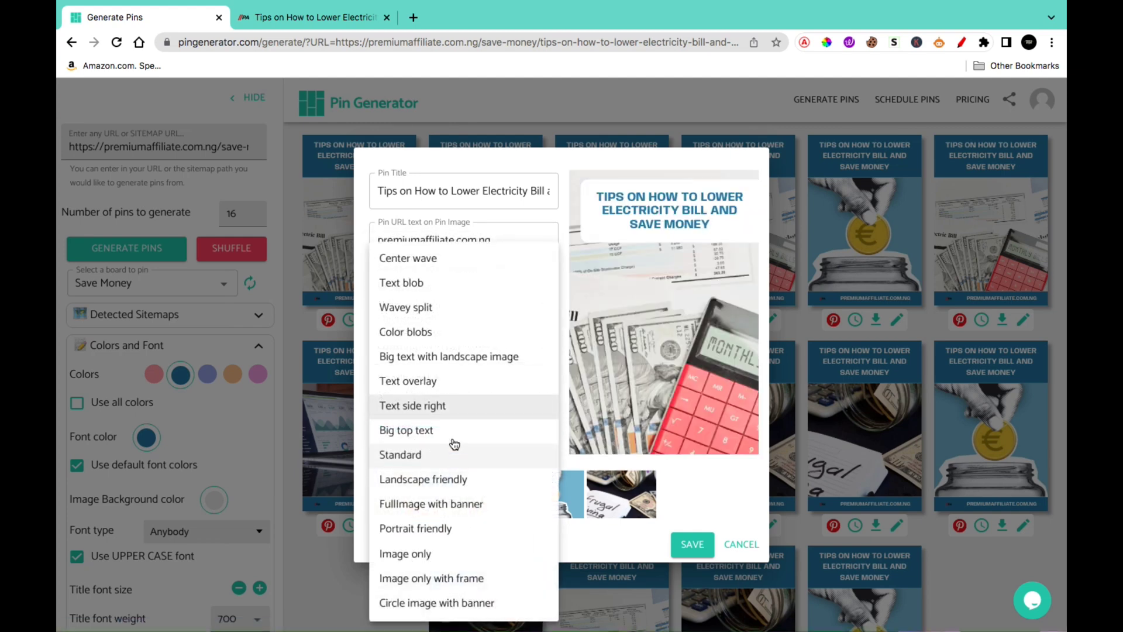
click(410, 455)
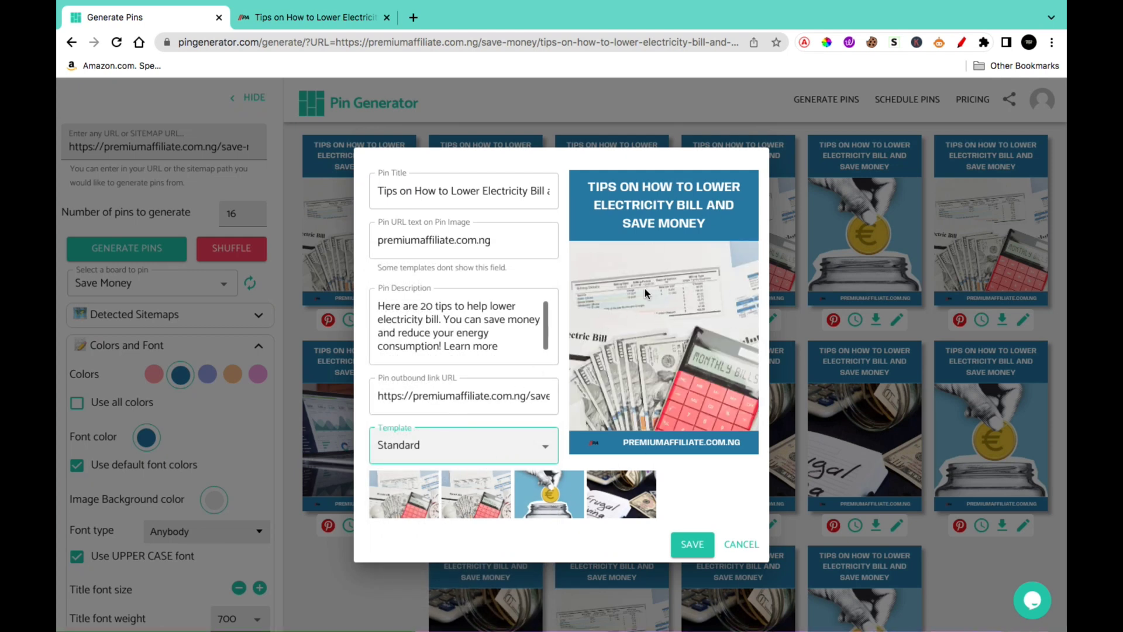
Change the first pin's image to the euro coin and jar picture and save the pin.
click(553, 495)
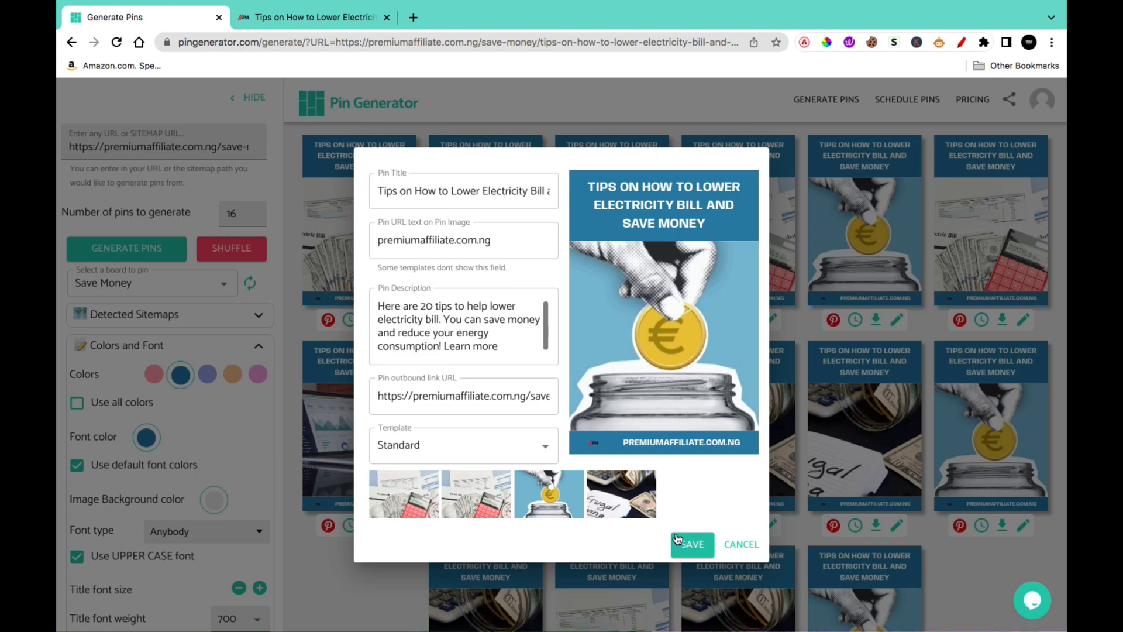
click(693, 545)
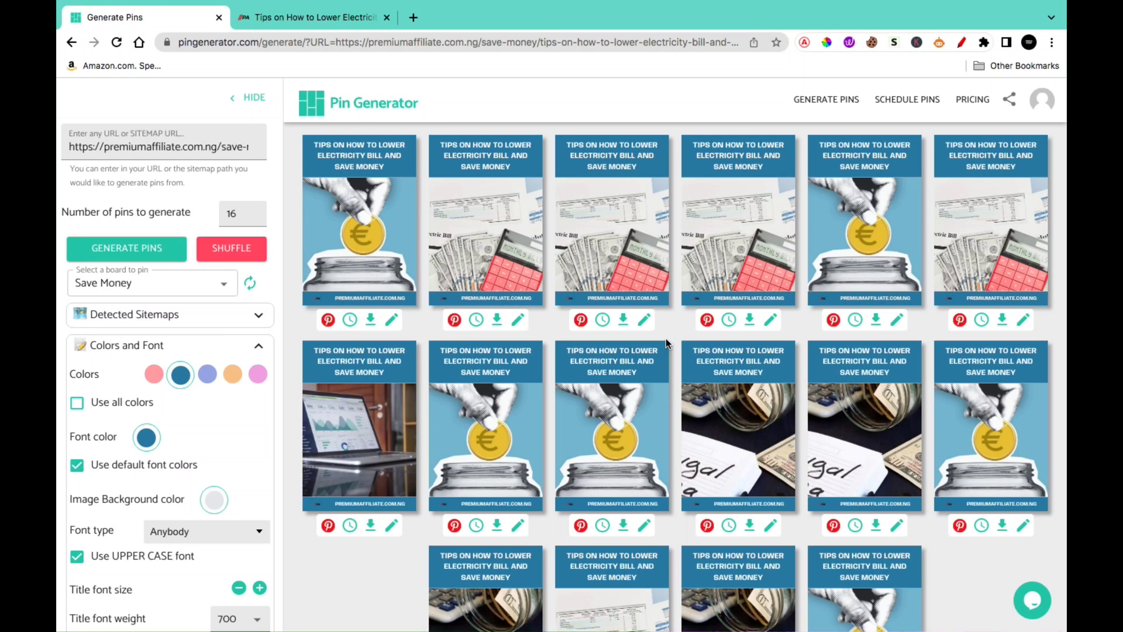
Schedule the first pin and download it.
click(345, 327)
click(372, 321)
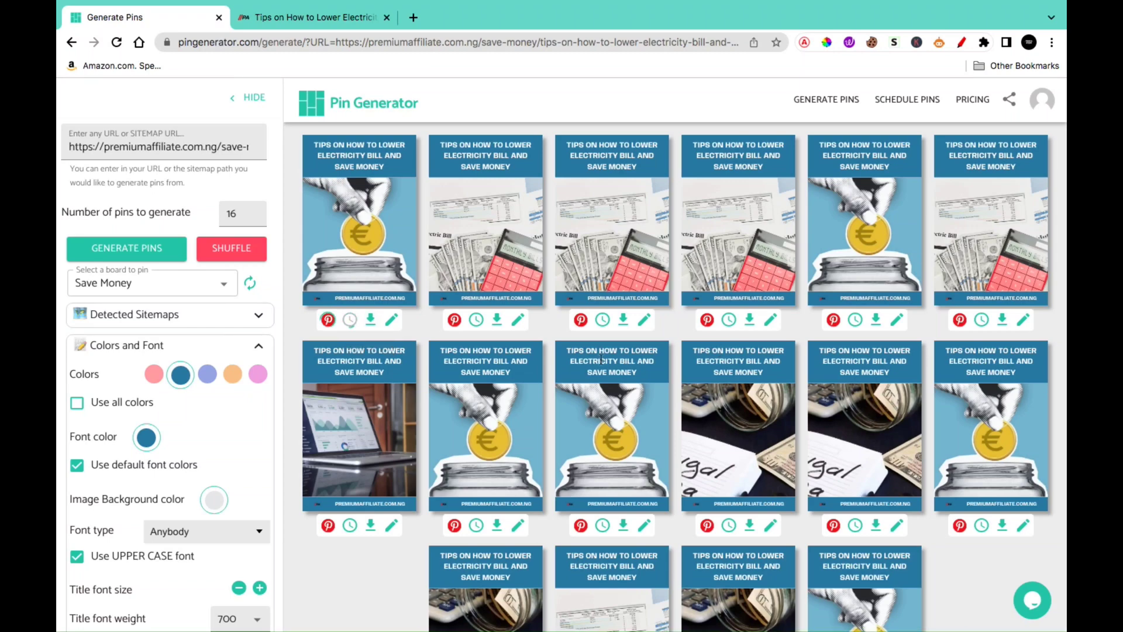
Open the bulk outbound link for entry, check the article's URL in its own tab and return to the pins.
scroll(602, 358, down, 3)
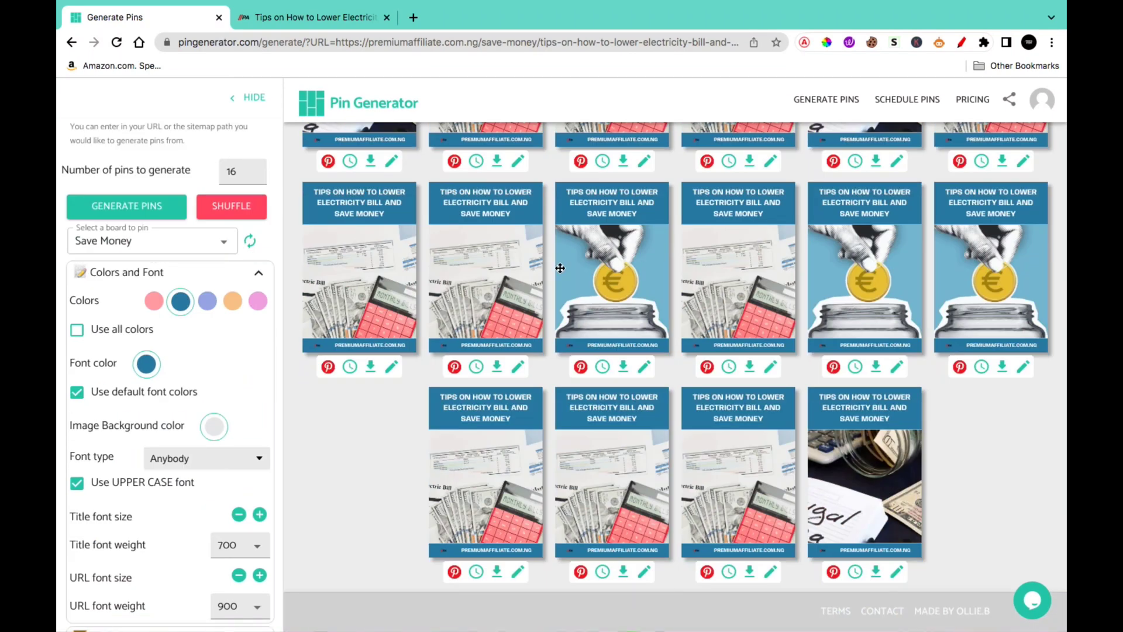
click(258, 275)
scroll(245, 347, down, 1)
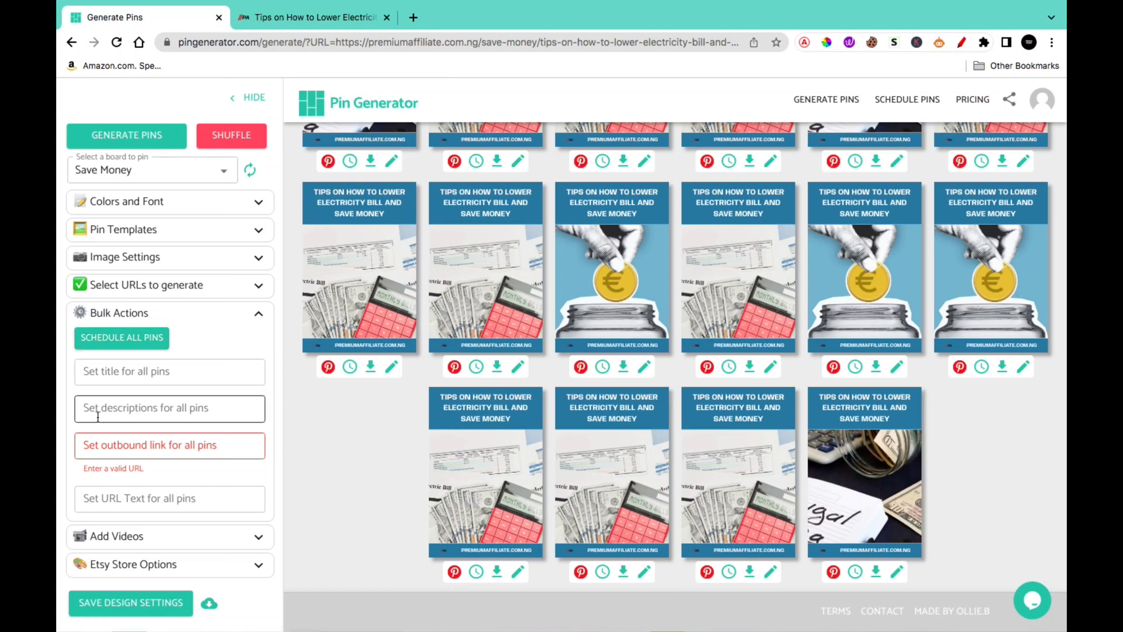
click(106, 446)
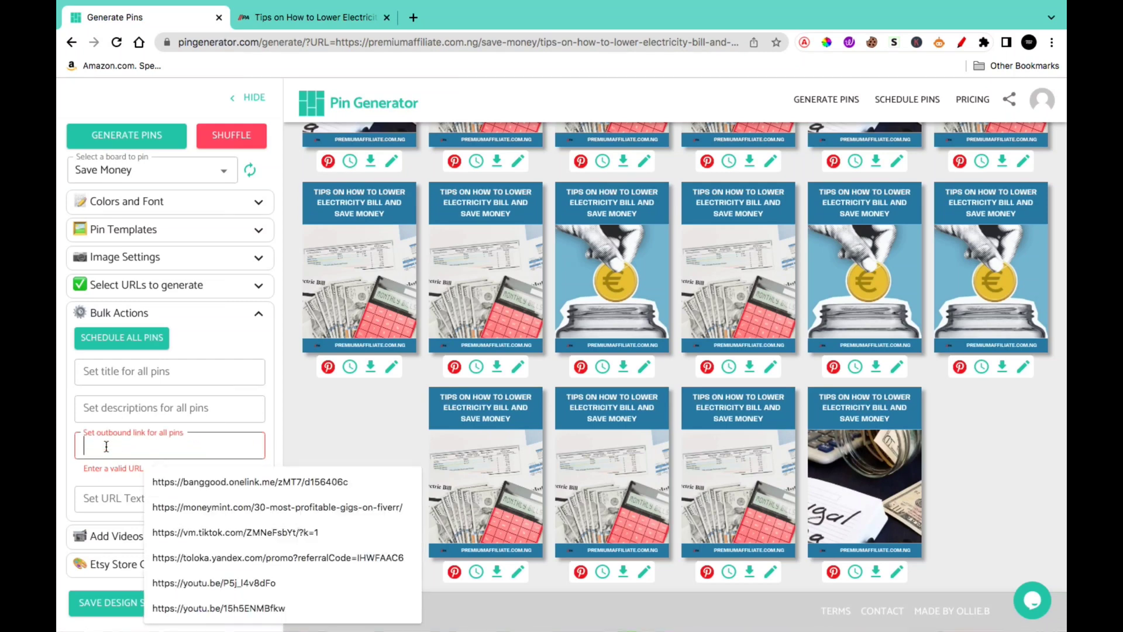
click(310, 16)
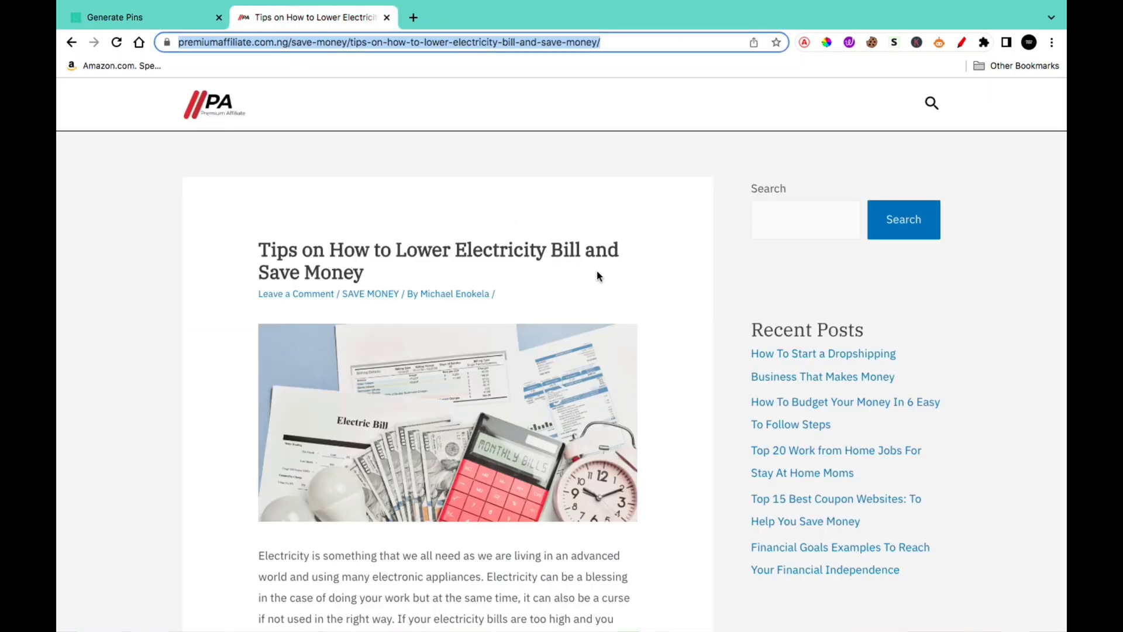
click(142, 19)
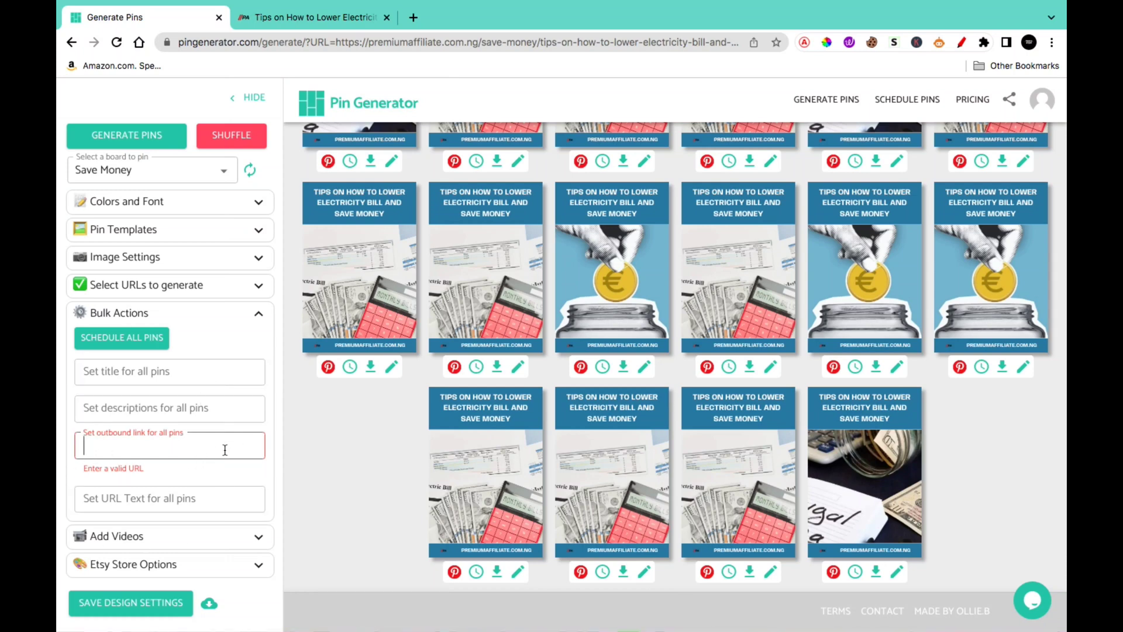
Check the created pins on the Pinterest profile and close that tab.
scroll(641, 279, up, 3)
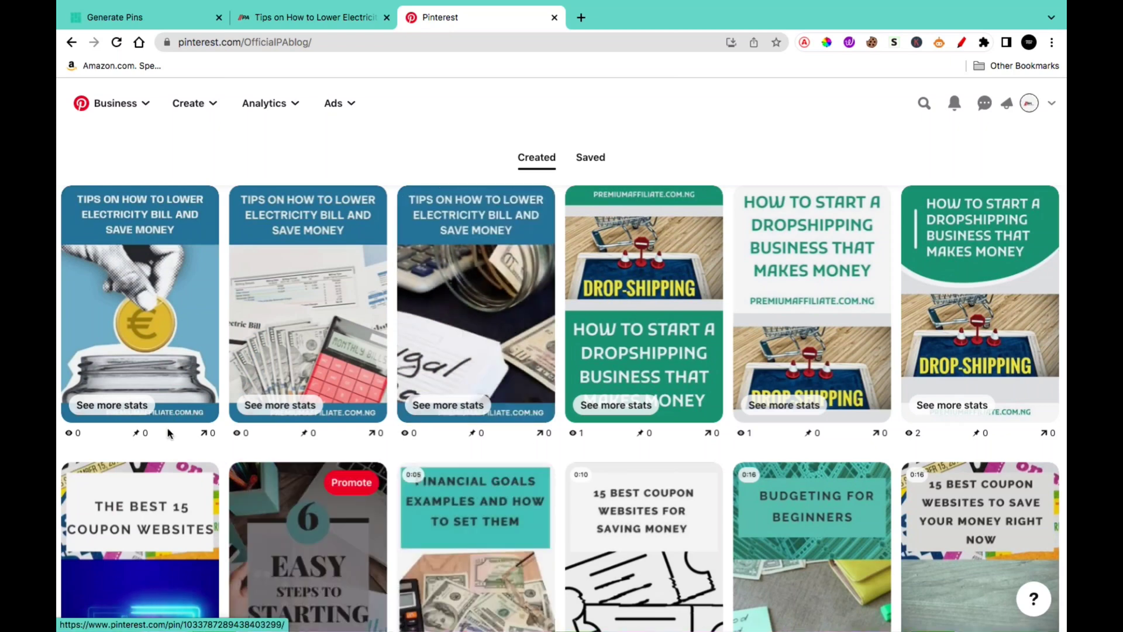
key(ctrl+w)
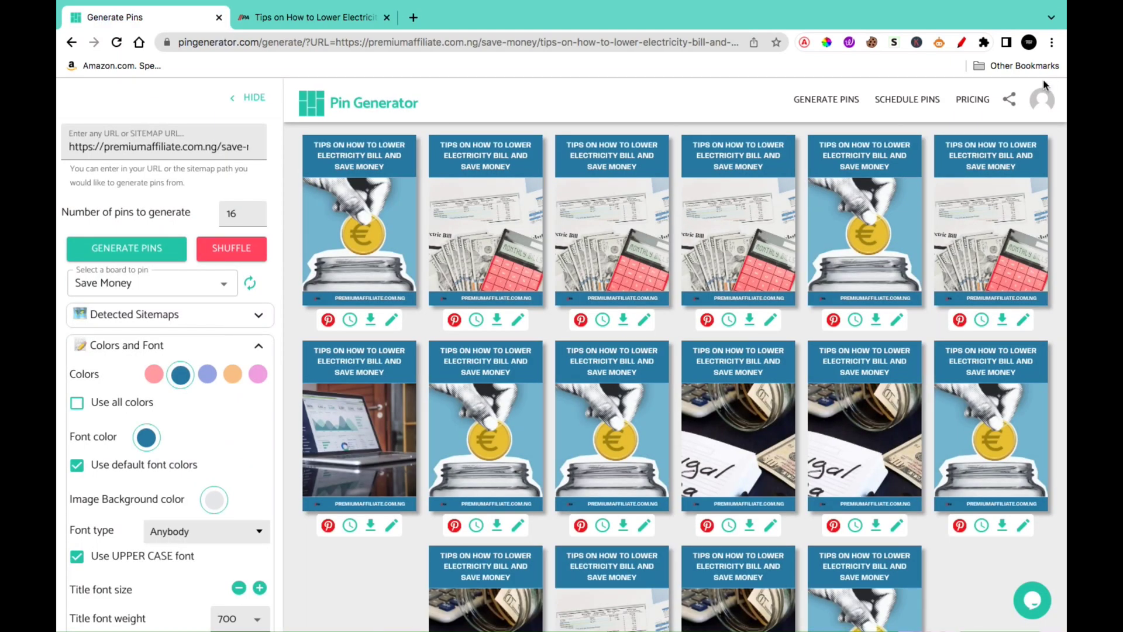
View the pricing plans and return to the site's home page.
click(972, 99)
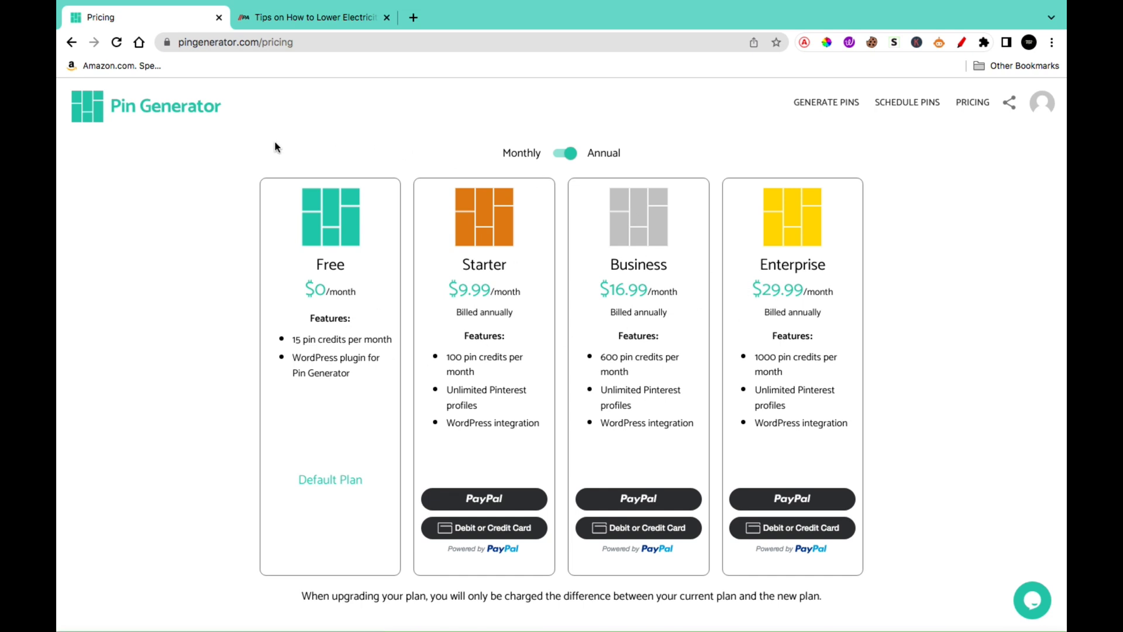
click(217, 121)
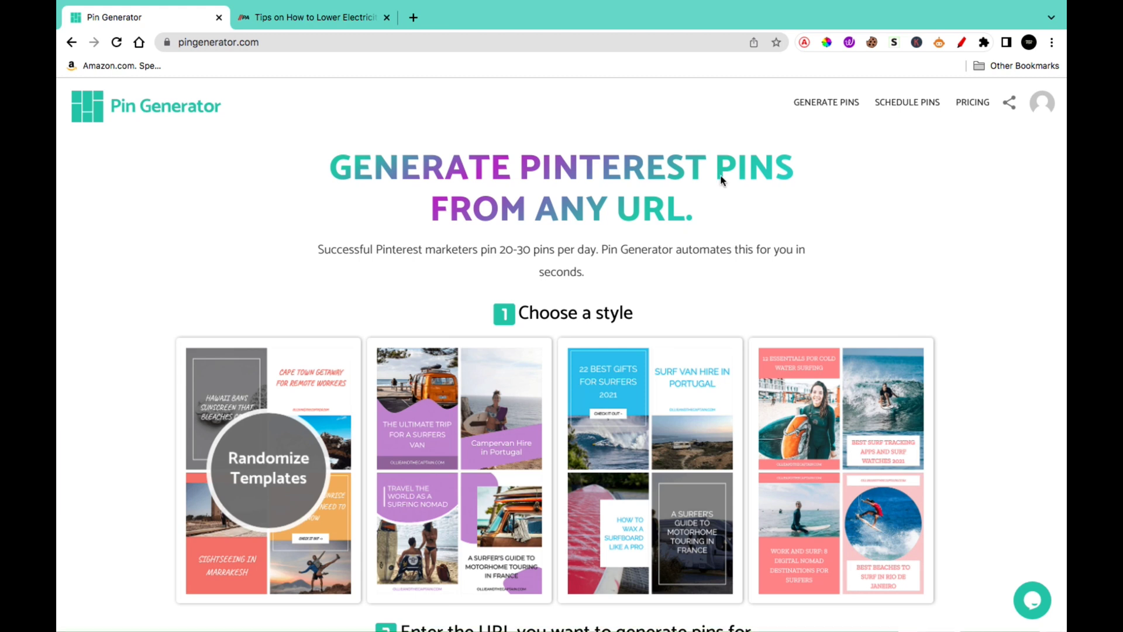
mouse_move(771, 3)
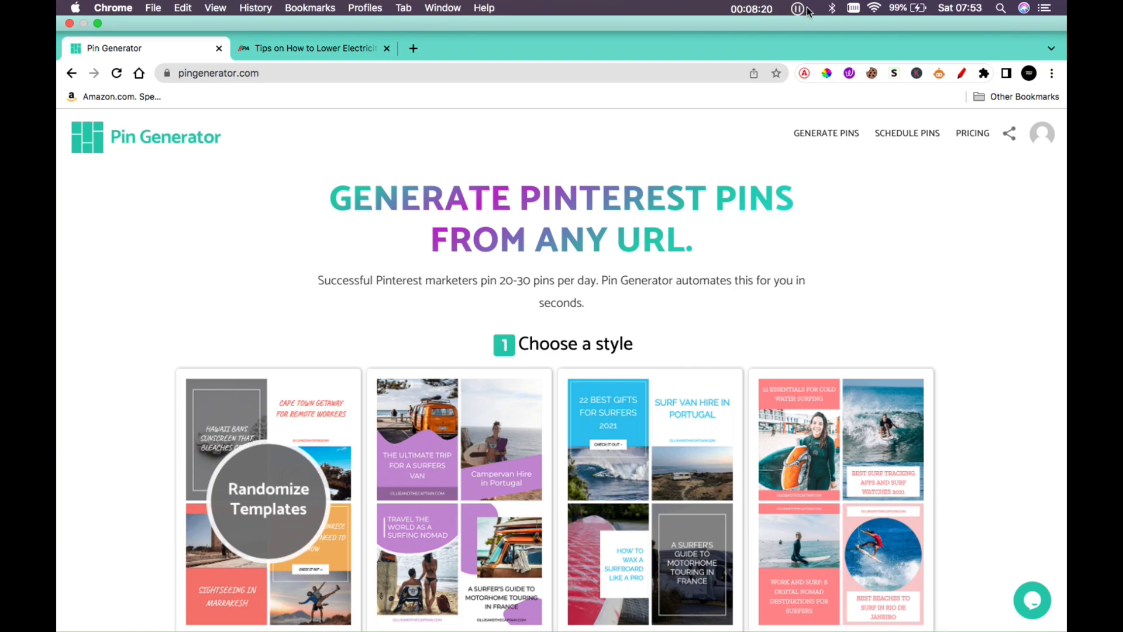